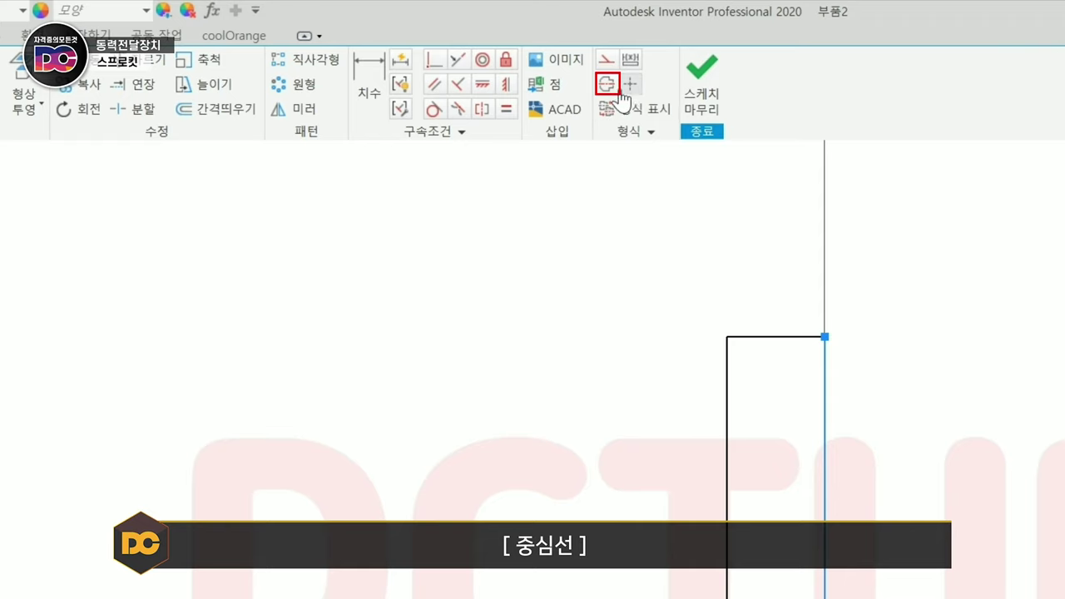
Step: Make the profile's right vertical edge a centerline and set the full diameter between the top edge and the horizontal centerline to 96 mm
click(608, 84)
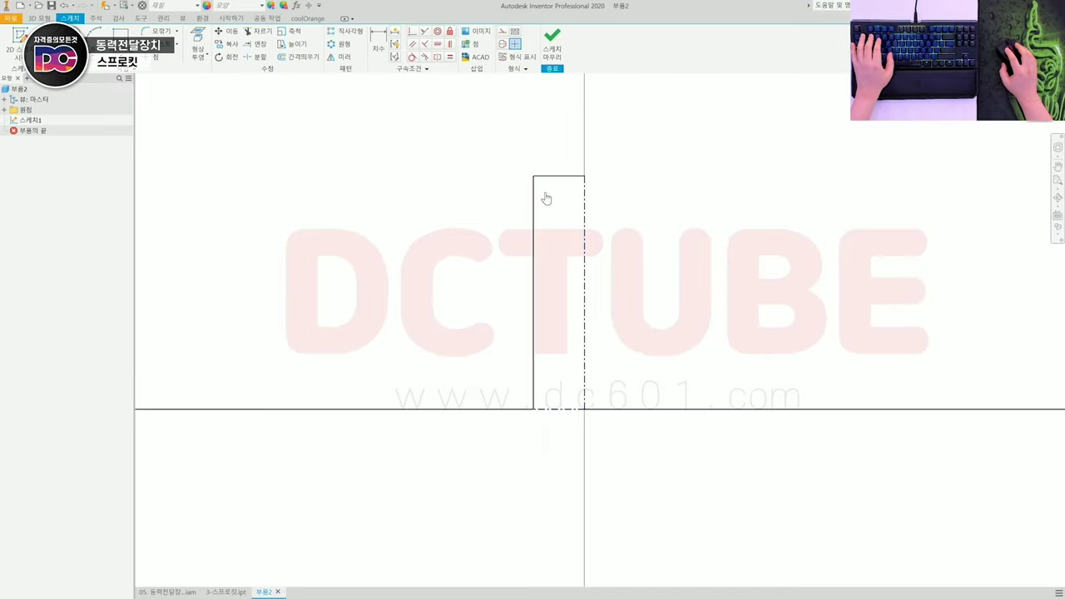
key(d)
click(558, 177)
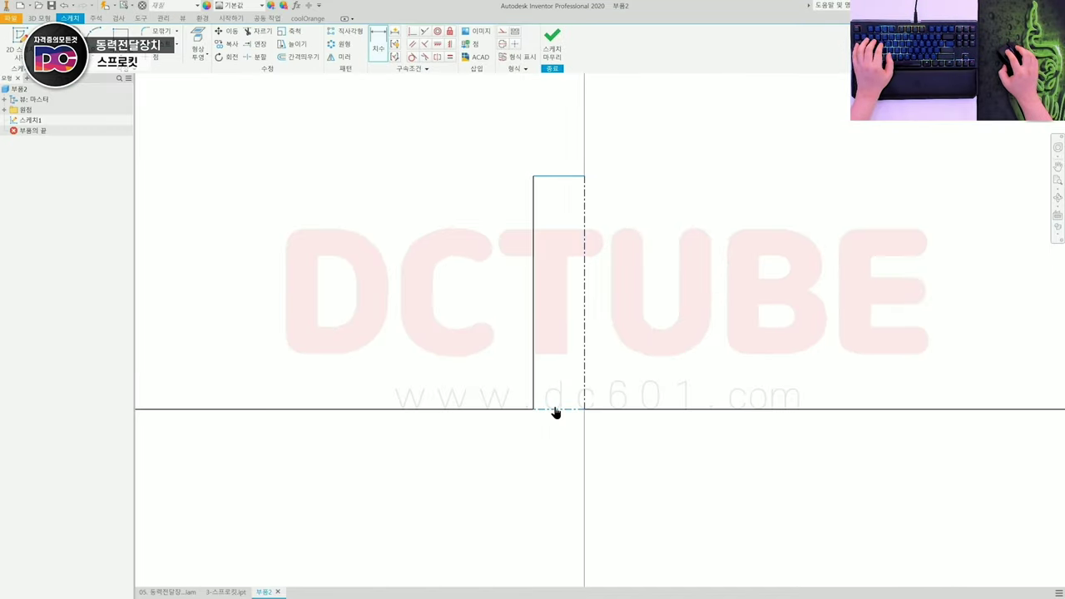
click(554, 409)
middle_drag(691, 428, 659, 400)
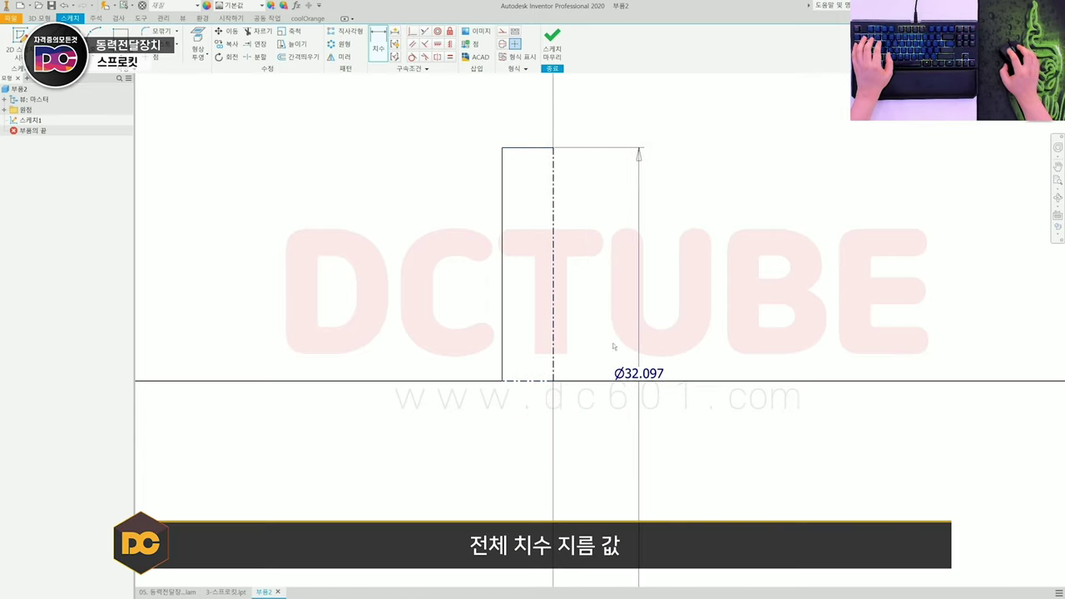
click(644, 389)
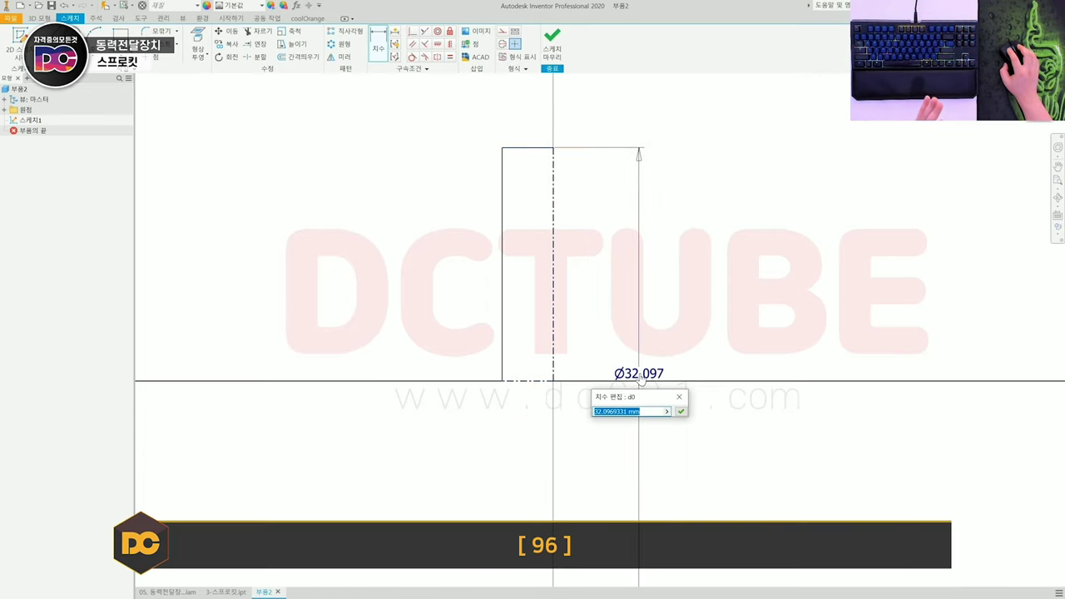
text(96)
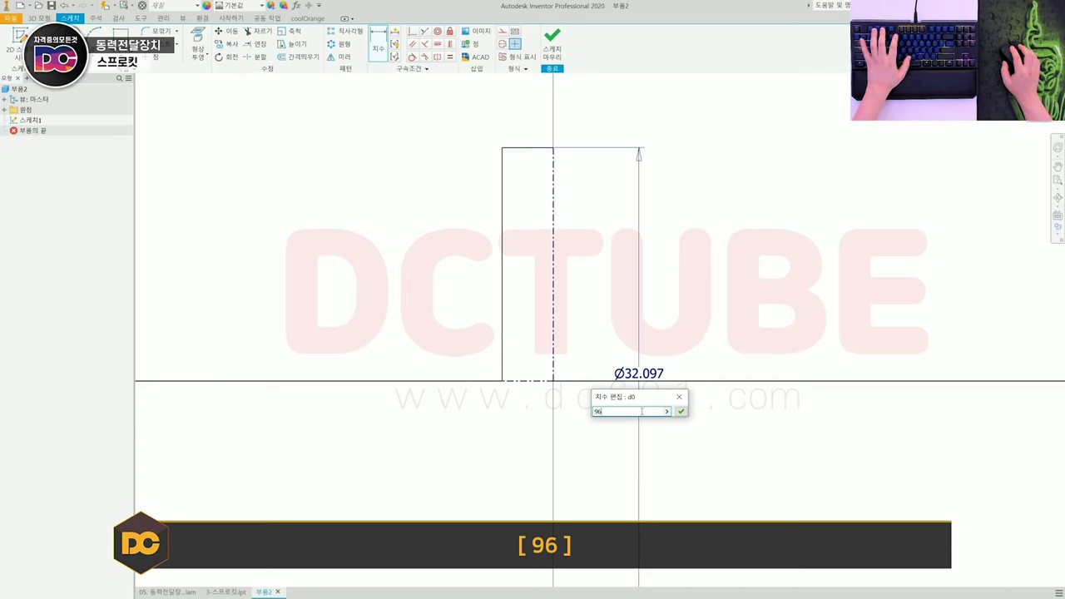
key(Return)
Step: Draw a three-point arc with a radius of about 7.9 mm across the profile's upper-left corner, from the top edge to the left edge
scroll(645, 429, down, 5)
scroll(615, 291, up, 6)
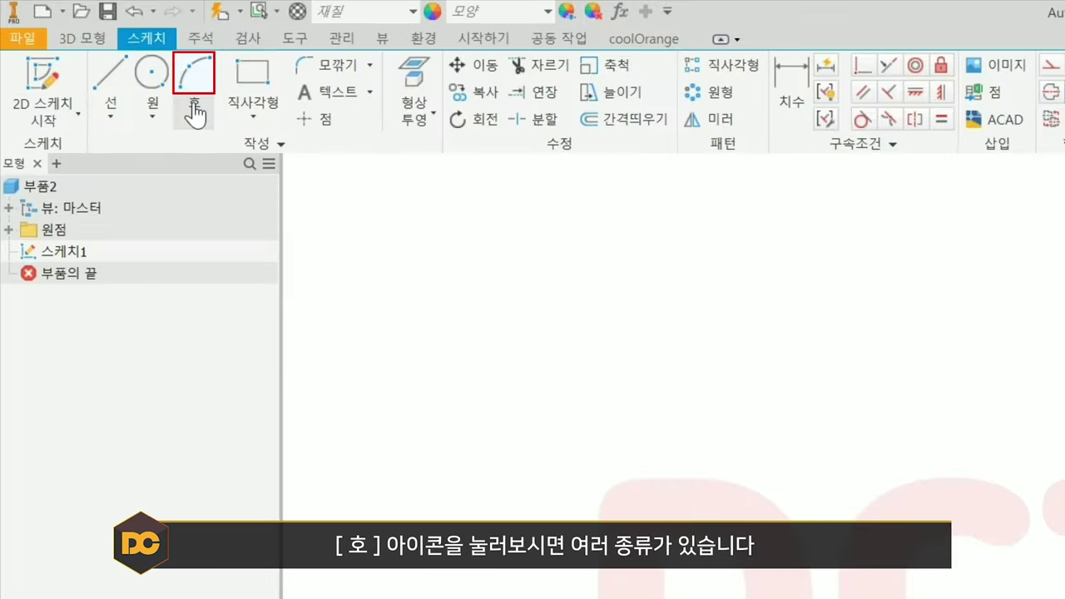
click(194, 112)
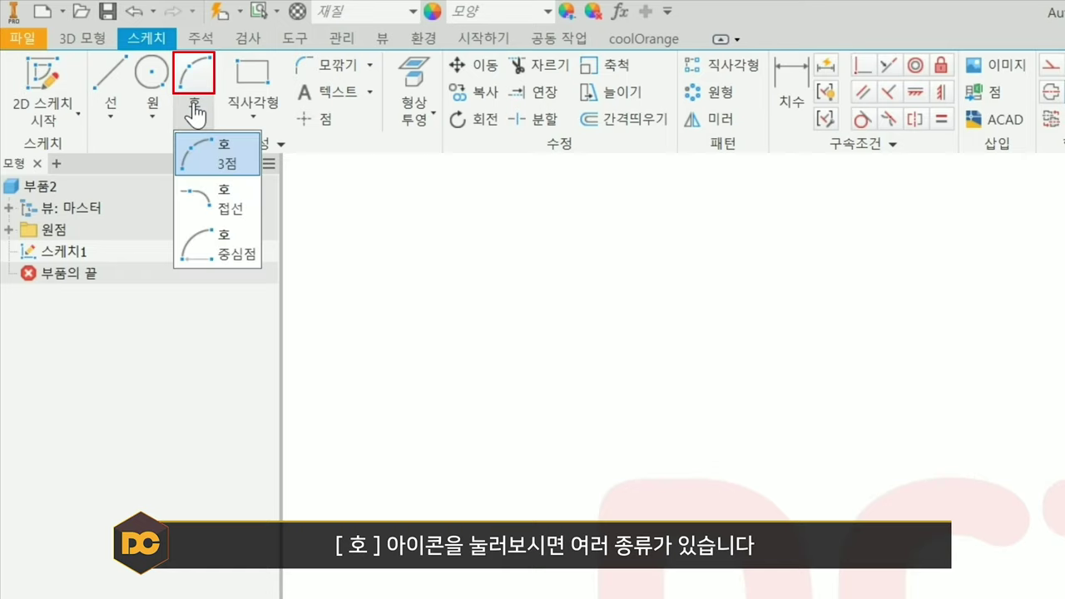
click(236, 179)
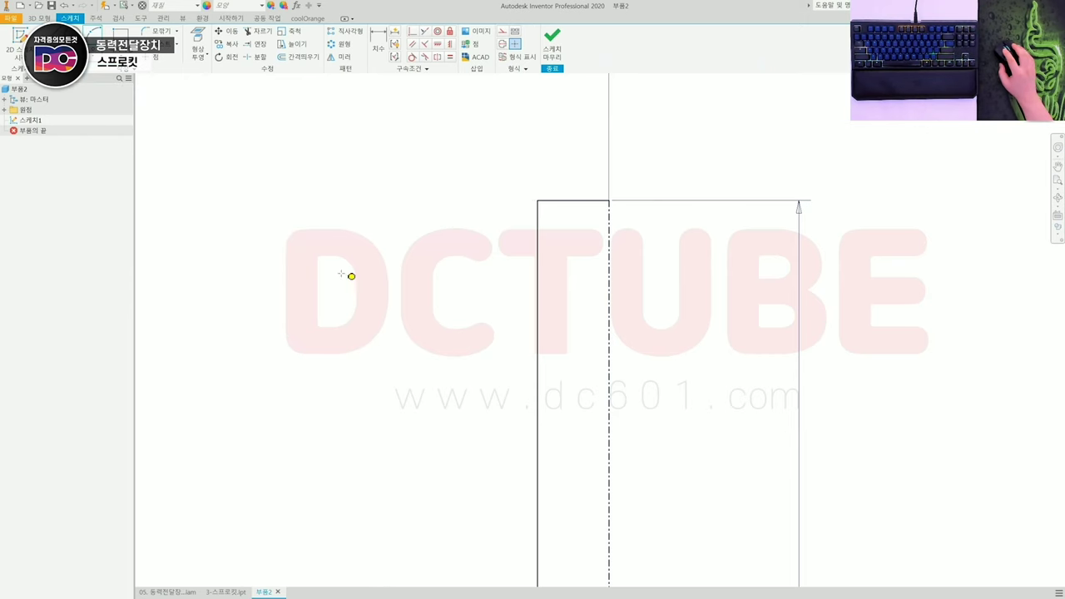
scroll(510, 227, up, 3)
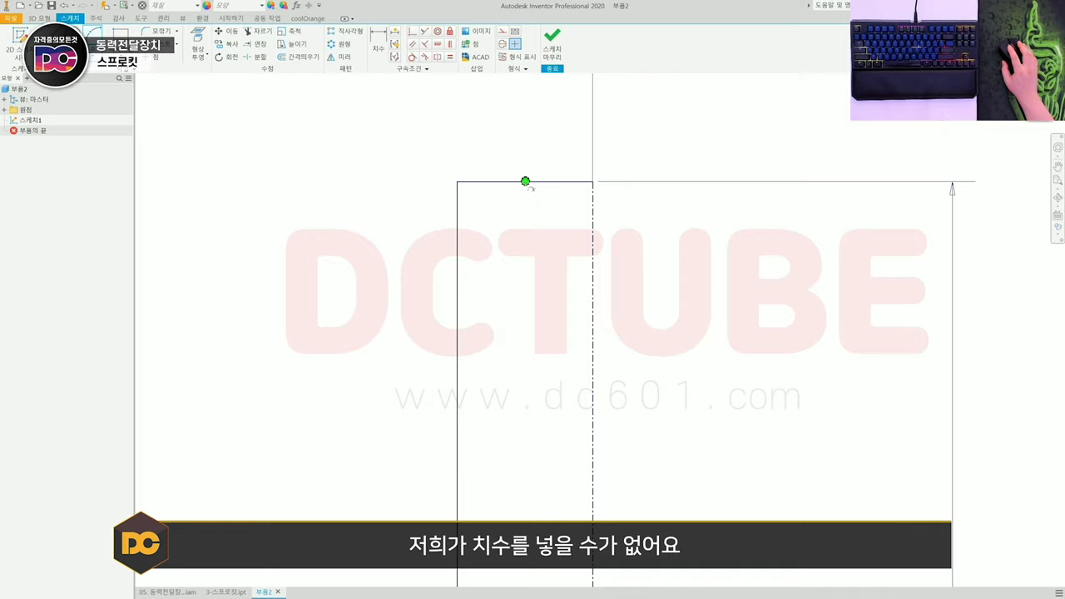
click(456, 318)
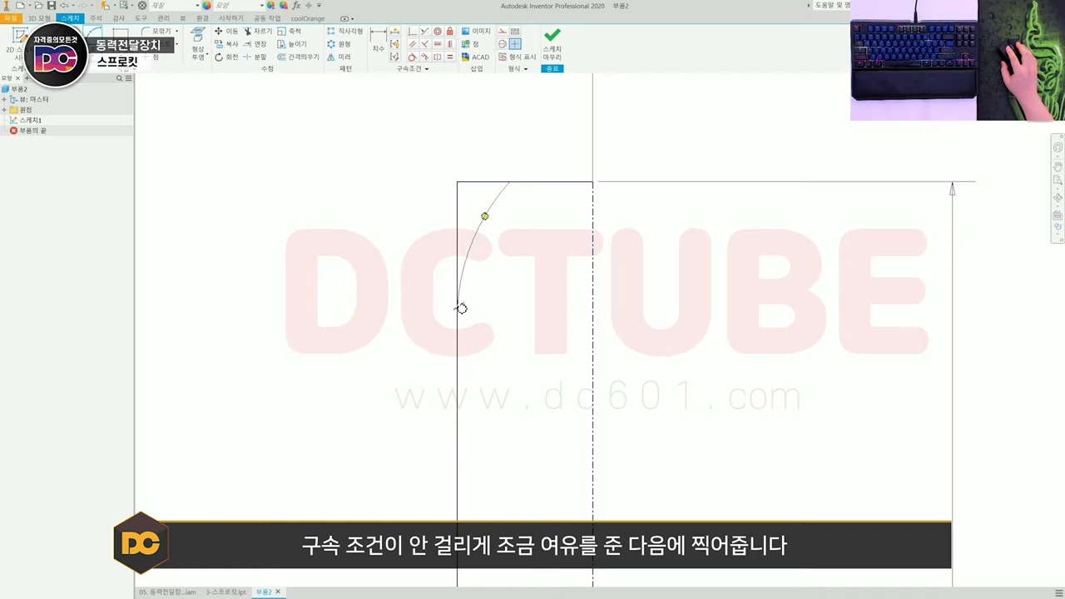
click(460, 308)
click(480, 214)
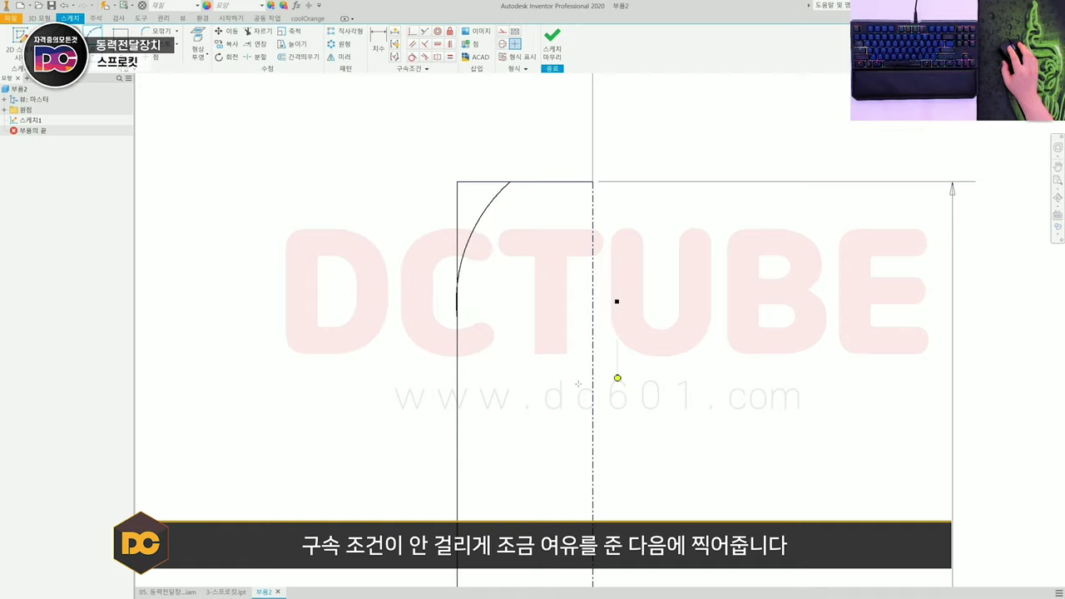
Step: Add a diameter dimension for the profile's width between the left edge and the vertical centerline
scroll(506, 249, up, 1)
middle_drag(500, 195, 499, 238)
key(d)
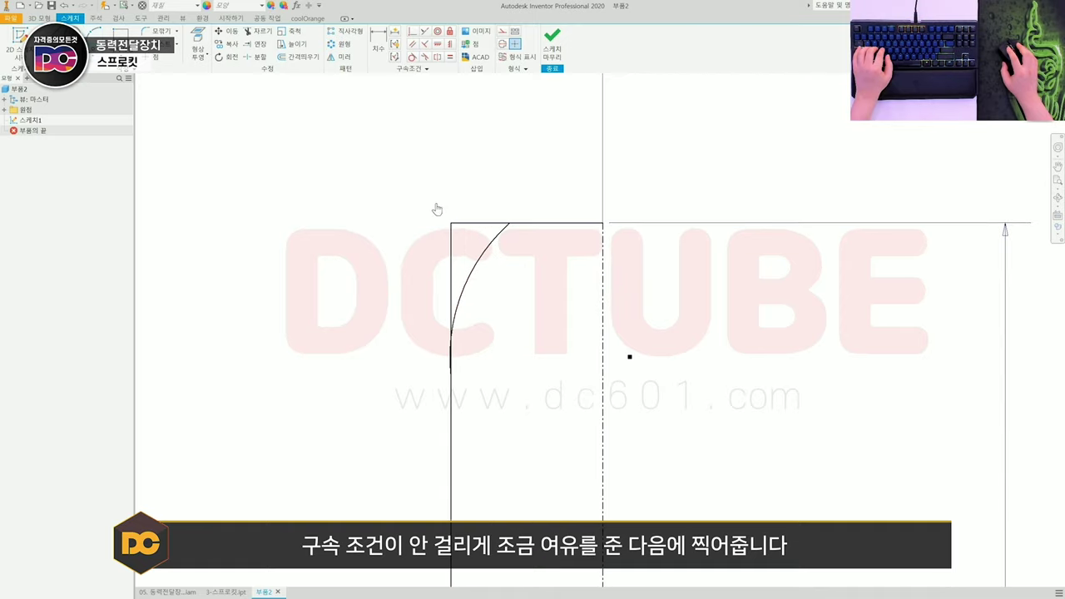
click(451, 249)
key(d)
click(603, 254)
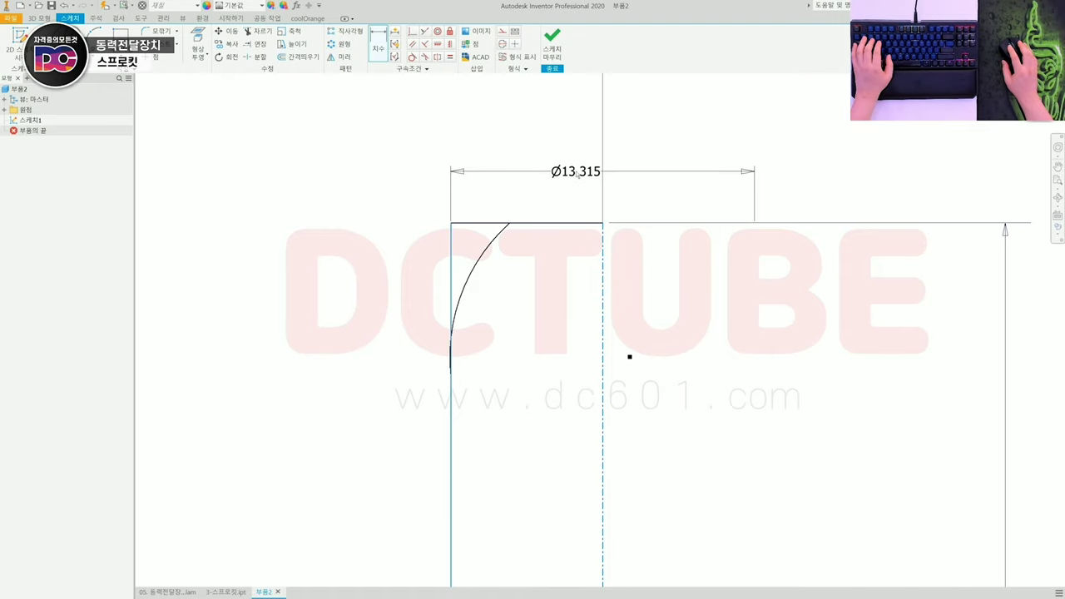
click(576, 170)
Step: Dimension the arc: its center's depth below the top edge, its radius, and its upper endpoint's horizontal offset from the left corner
click(570, 223)
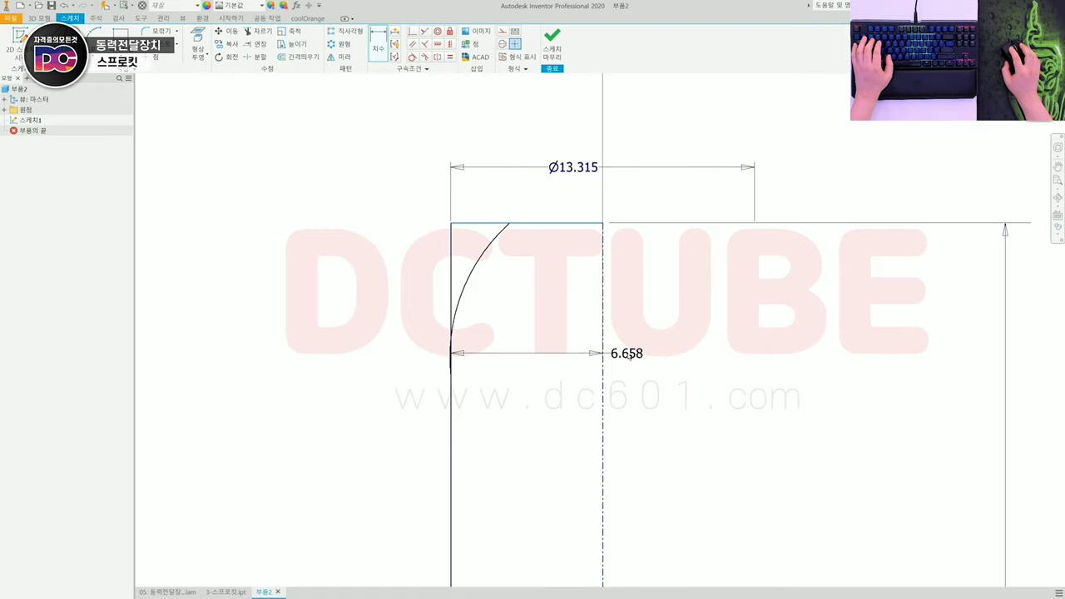
click(630, 357)
click(331, 302)
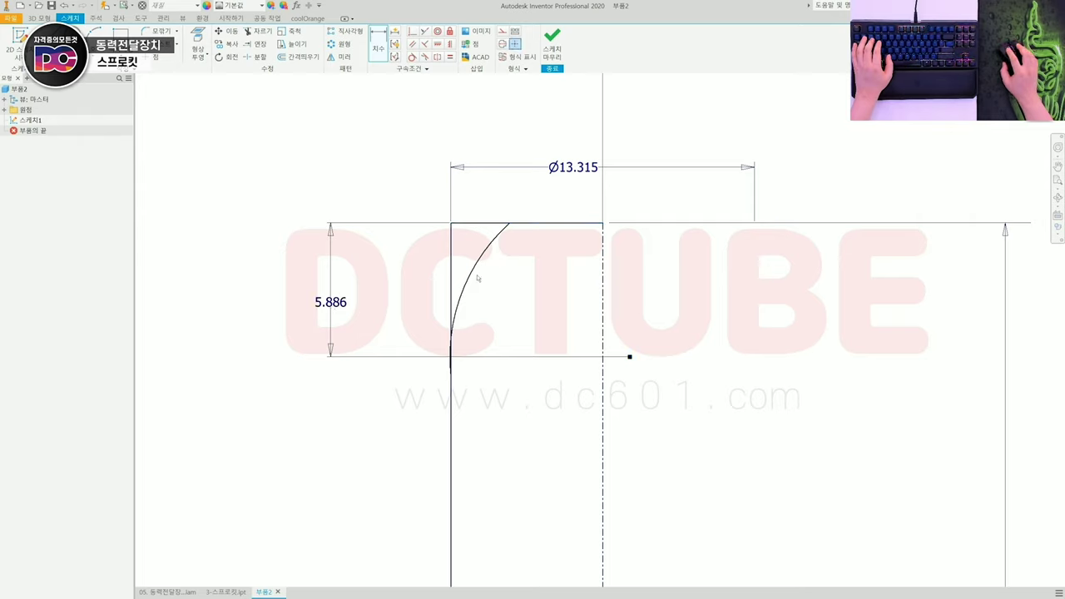
click(477, 271)
click(630, 357)
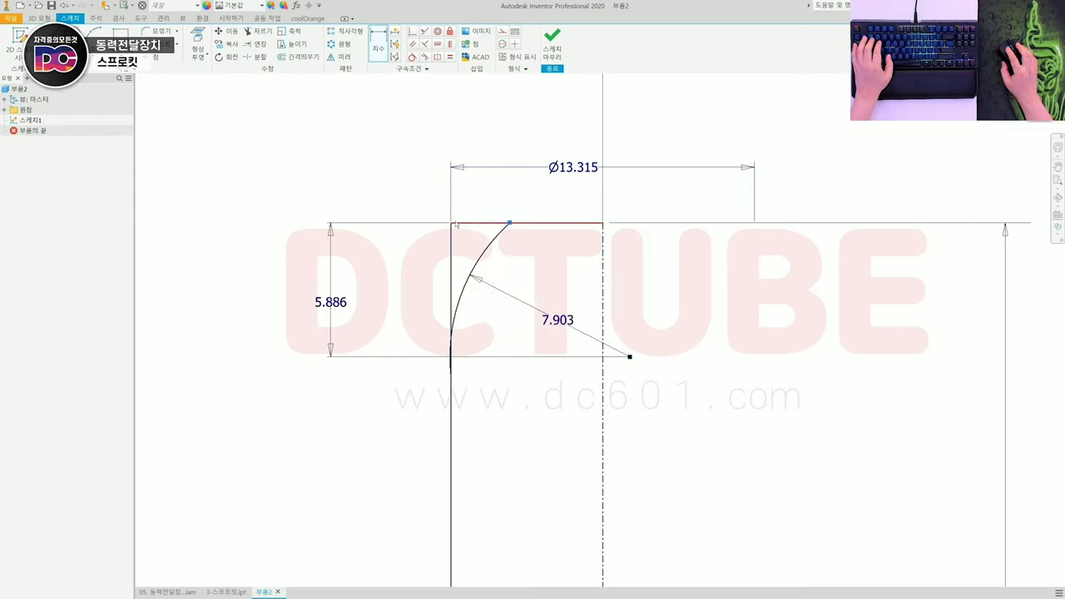
click(456, 222)
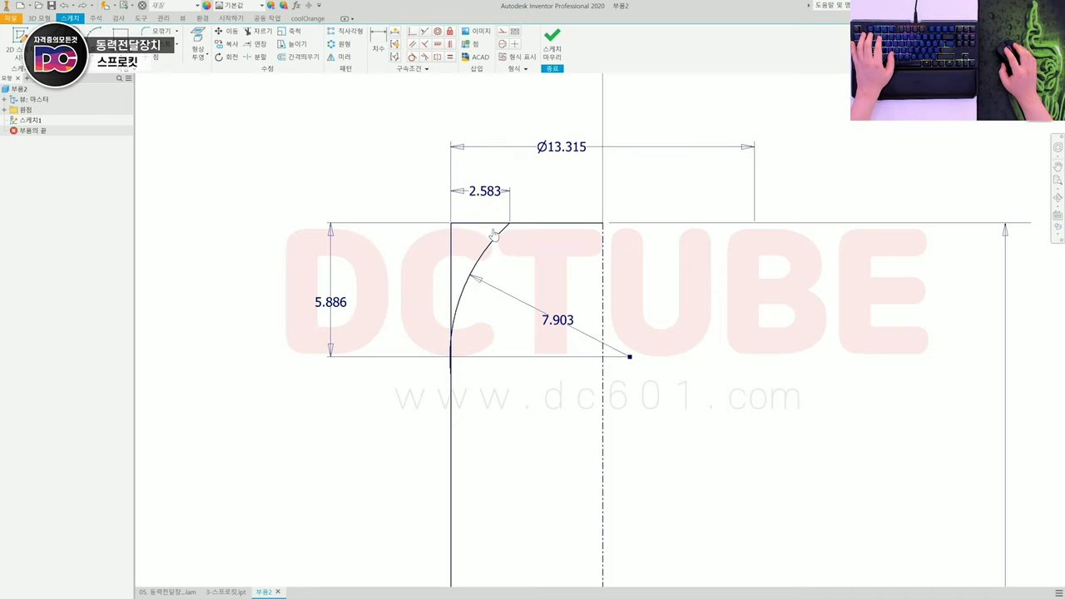
Step: Set the arc endpoint's offset from the left corner to 1.6 mm and the arc center's depth below the top edge to 6.4 mm
click(492, 197)
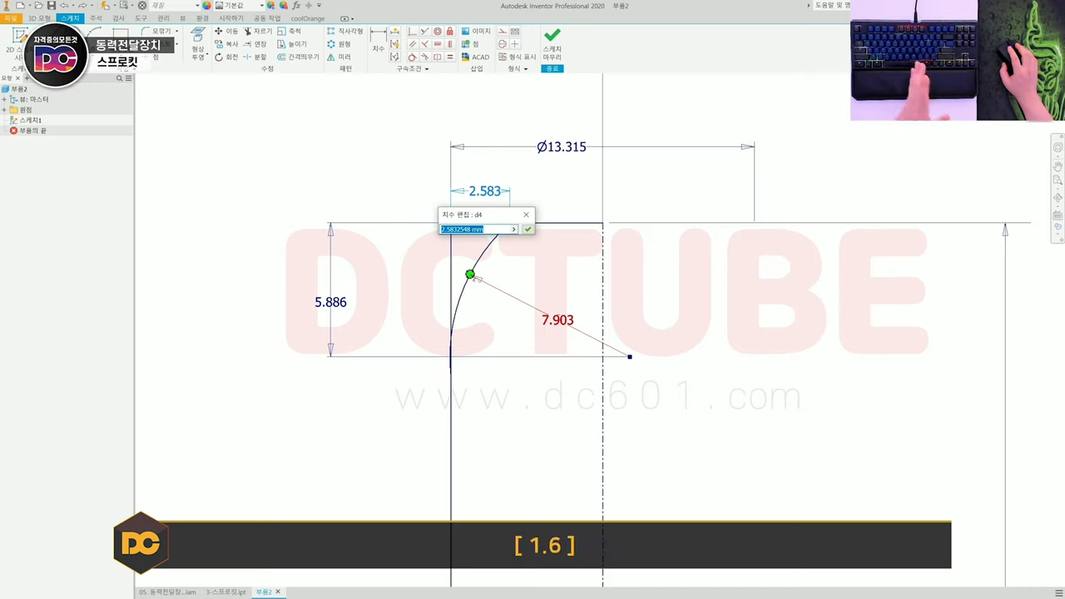
text(1.)
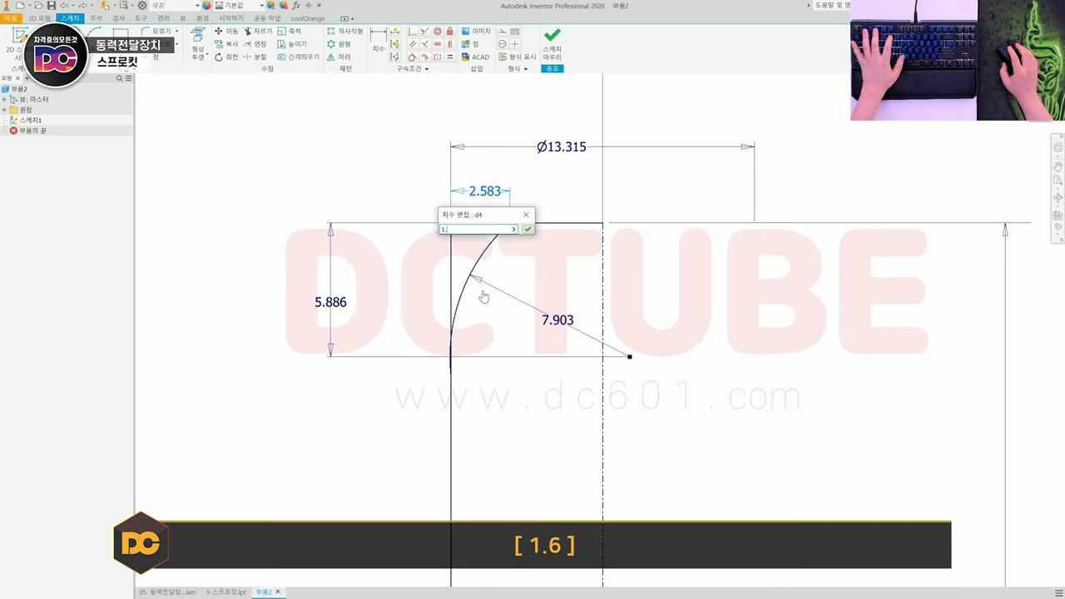
text(6)
key(Return)
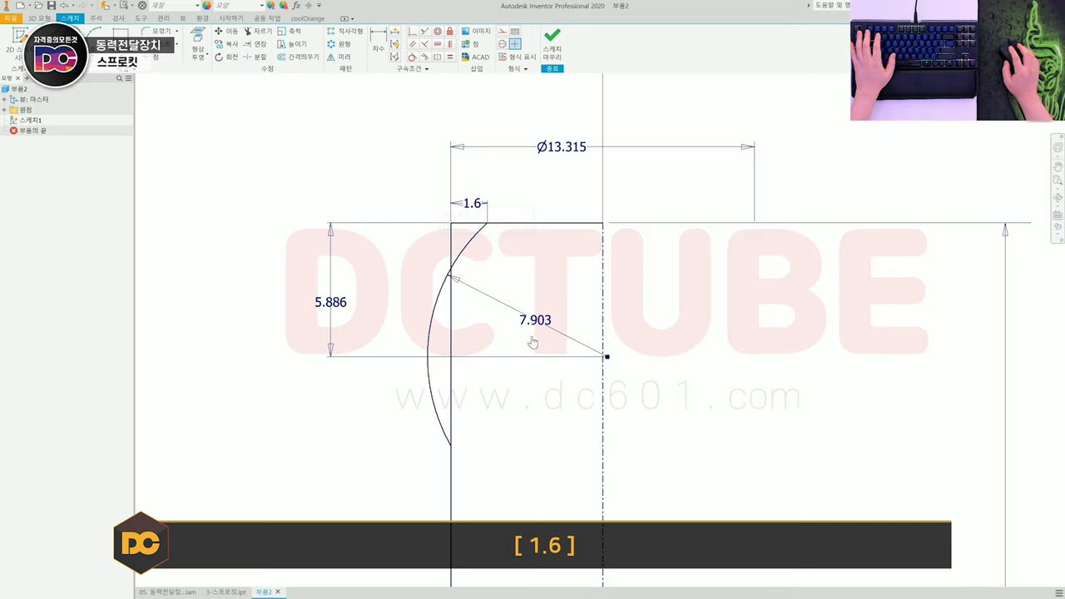
double_click(341, 306)
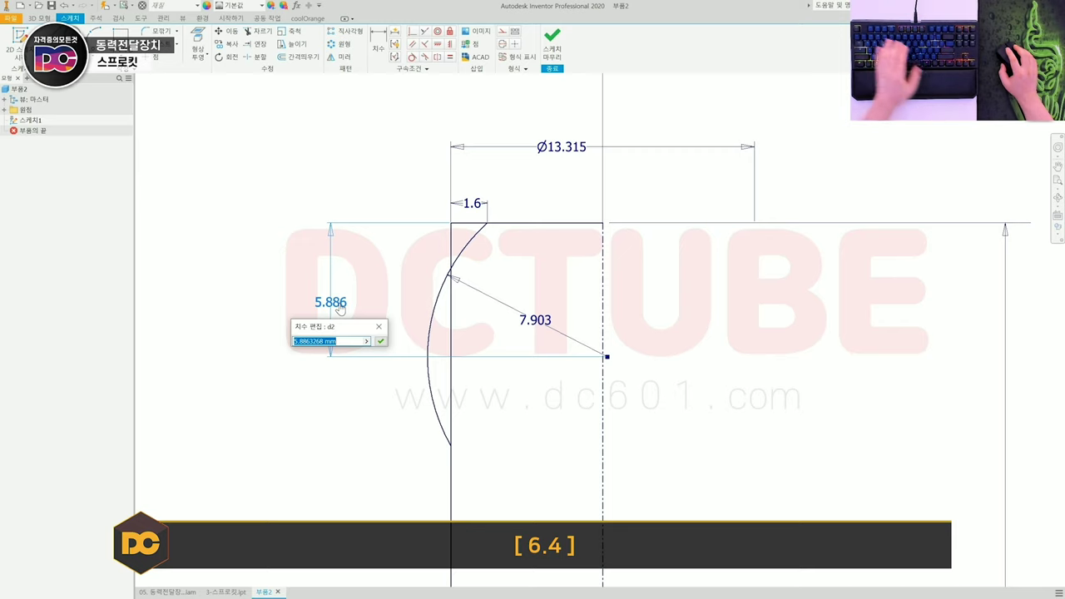
text(6.4)
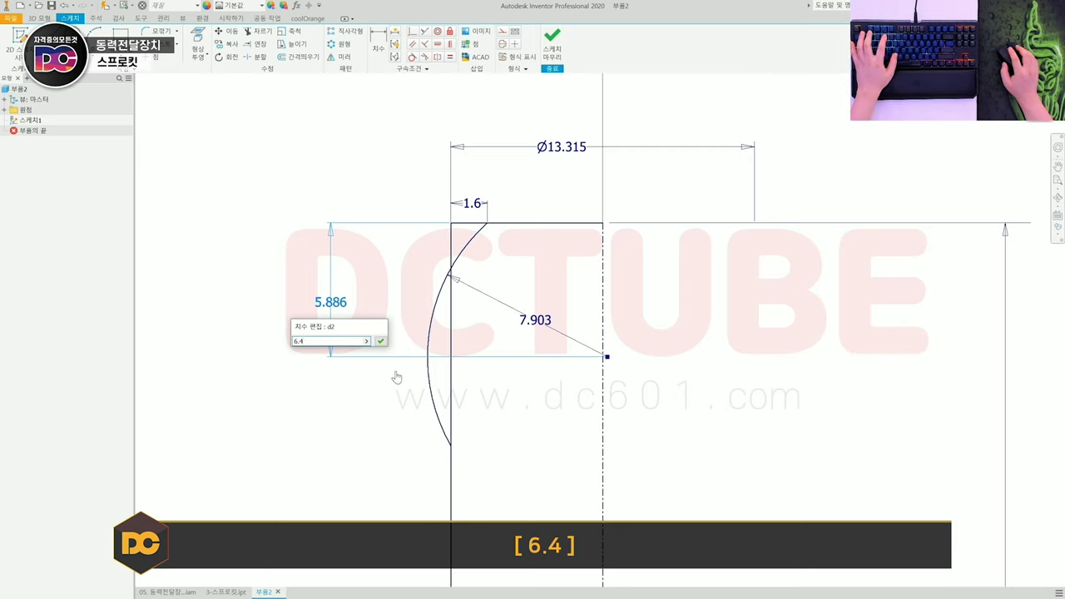
key(Return)
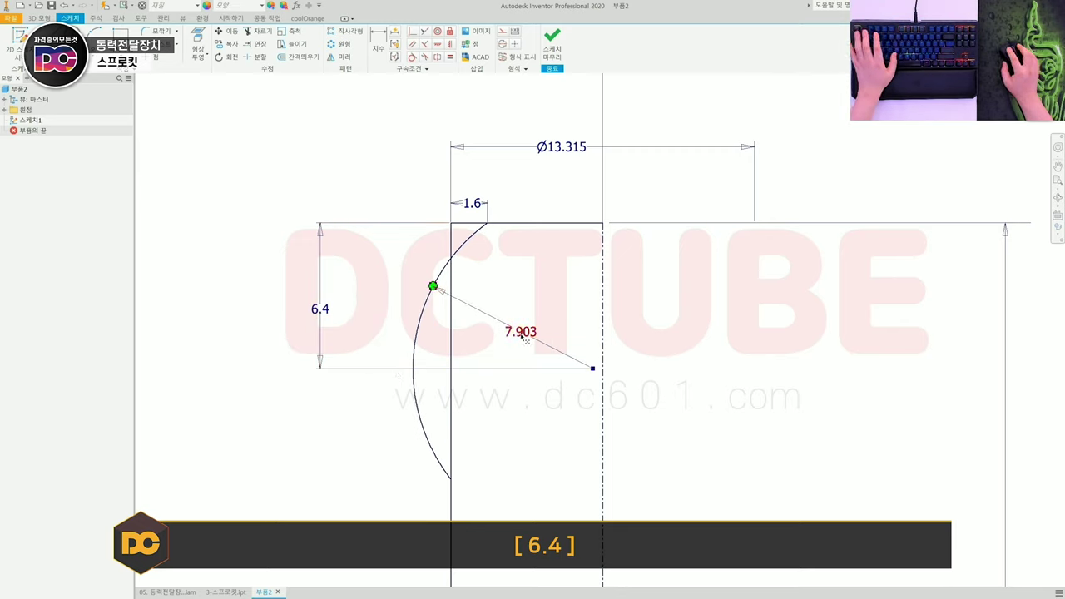
Step: Set the arc's radius to 13.5 mm and the profile's full width dimension to 5.8 mm
click(525, 339)
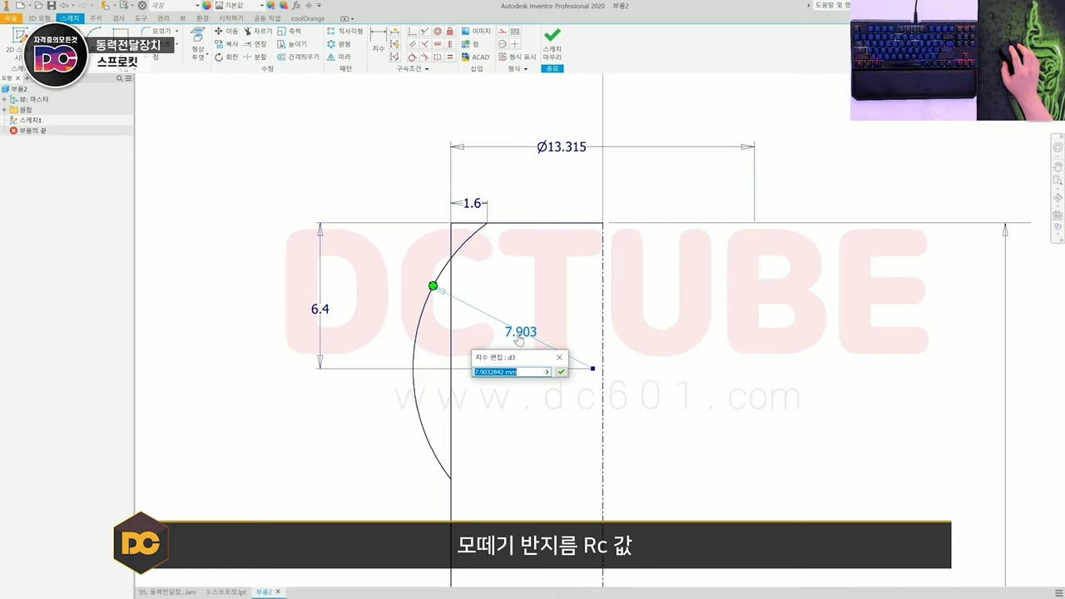
text(13.5)
key(Return)
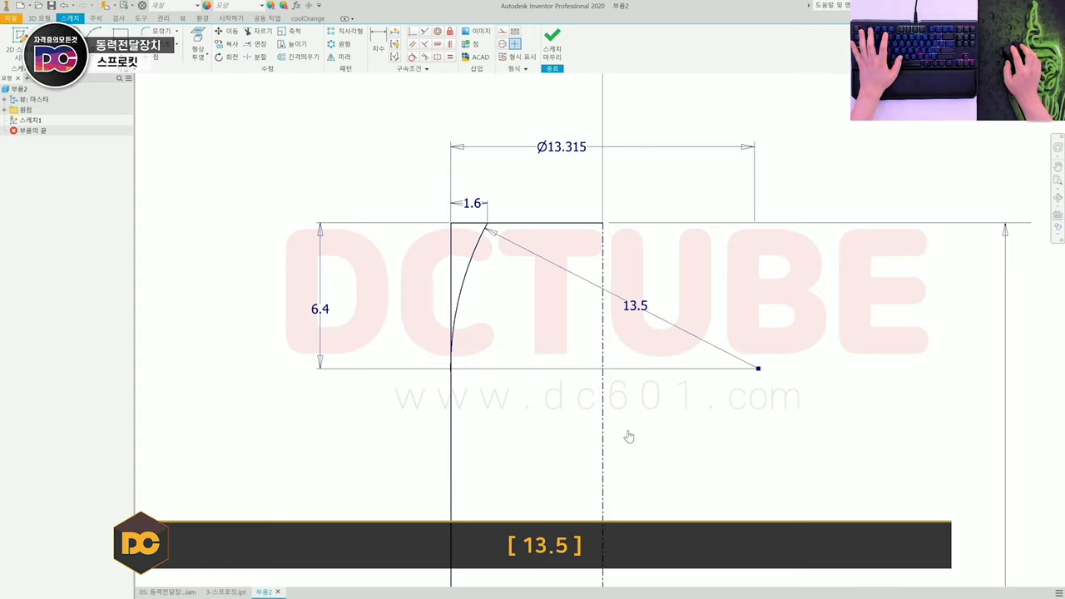
middle_drag(628, 436, 614, 441)
middle_drag(520, 277, 493, 302)
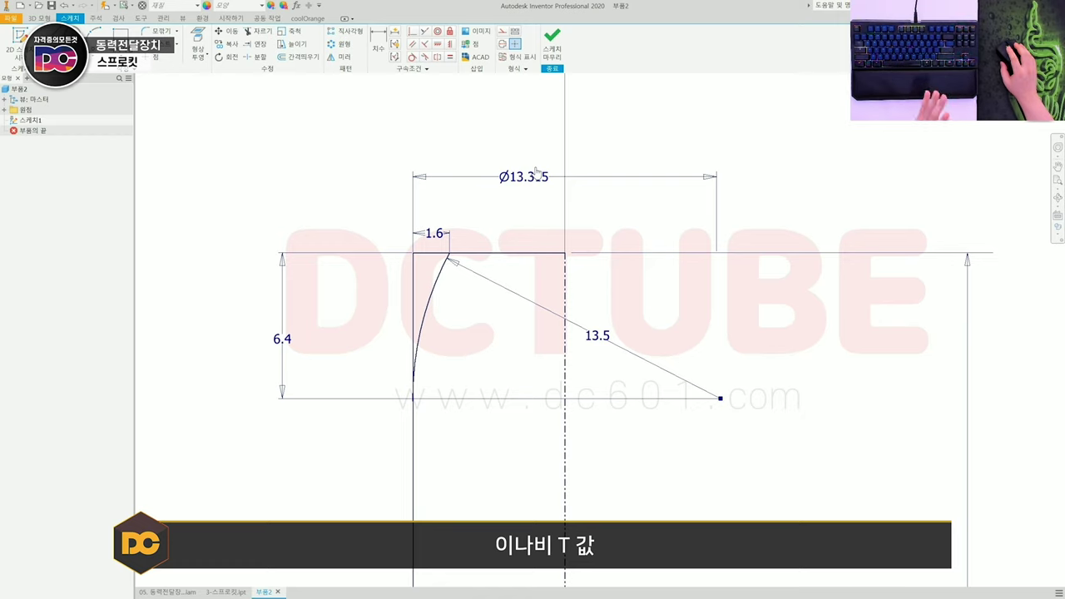
double_click(537, 175)
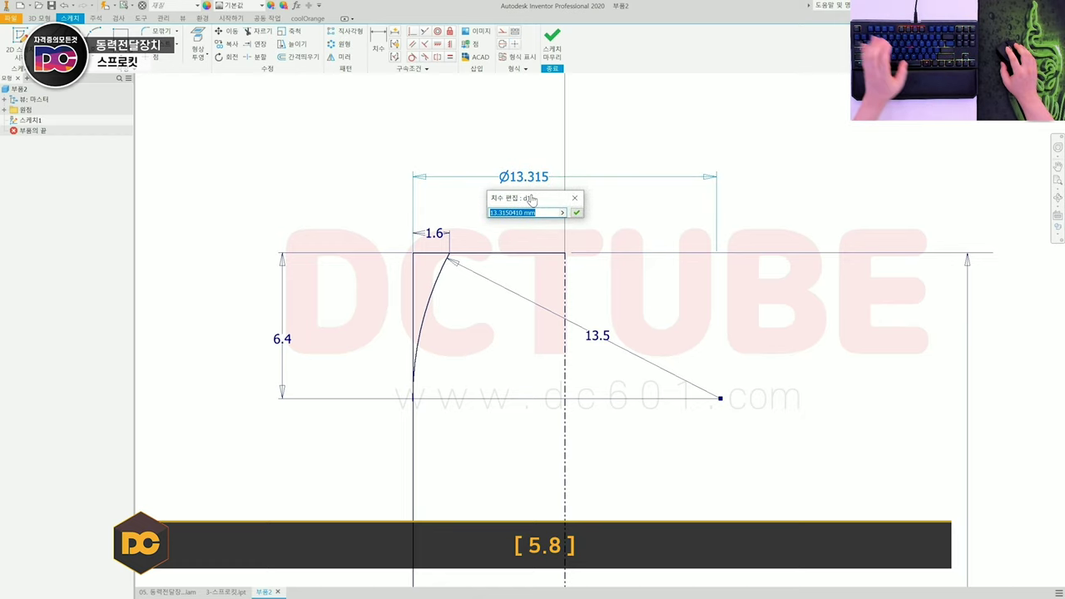
text(5.8)
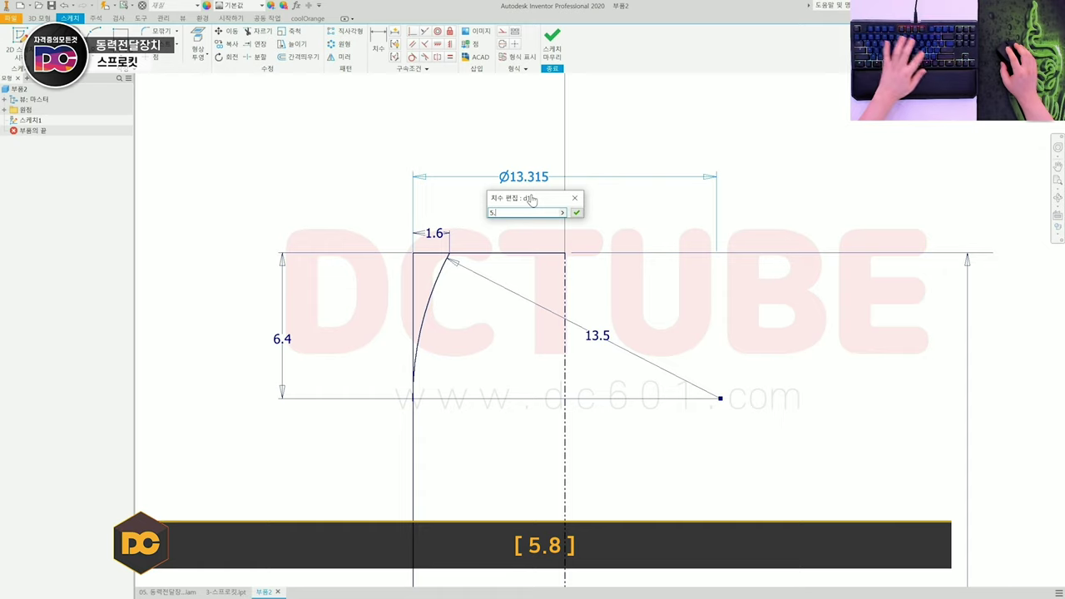
key(Return)
Step: Mirror the profile's left edge and corner arc about the vertical centerline
scroll(597, 310, down, 4)
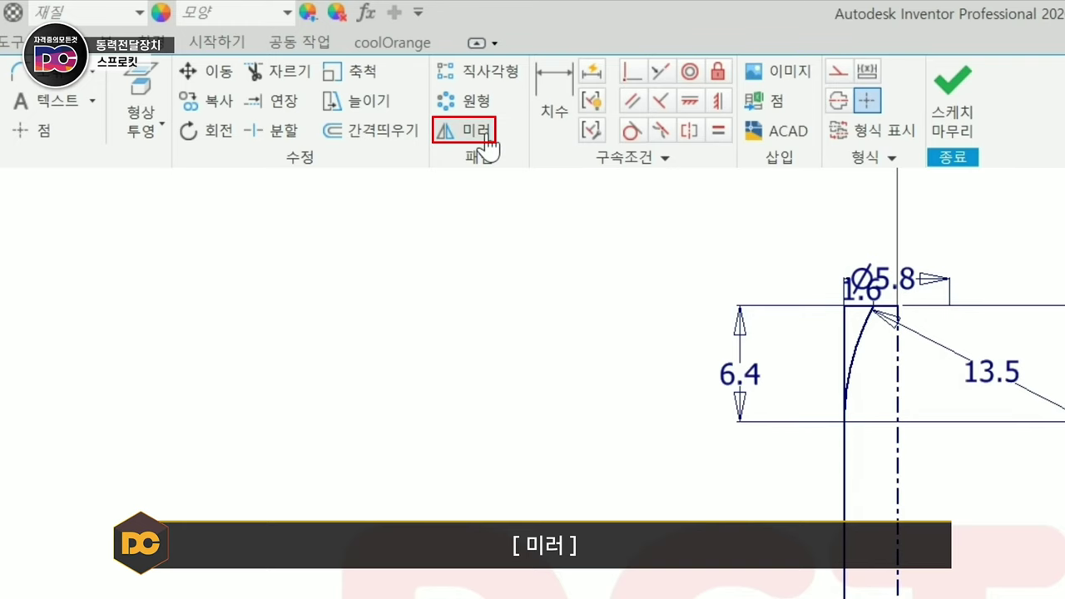
click(343, 57)
mouse_move(524, 514)
mouse_down()
mouse_move(522, 332)
mouse_move(457, 115)
mouse_up()
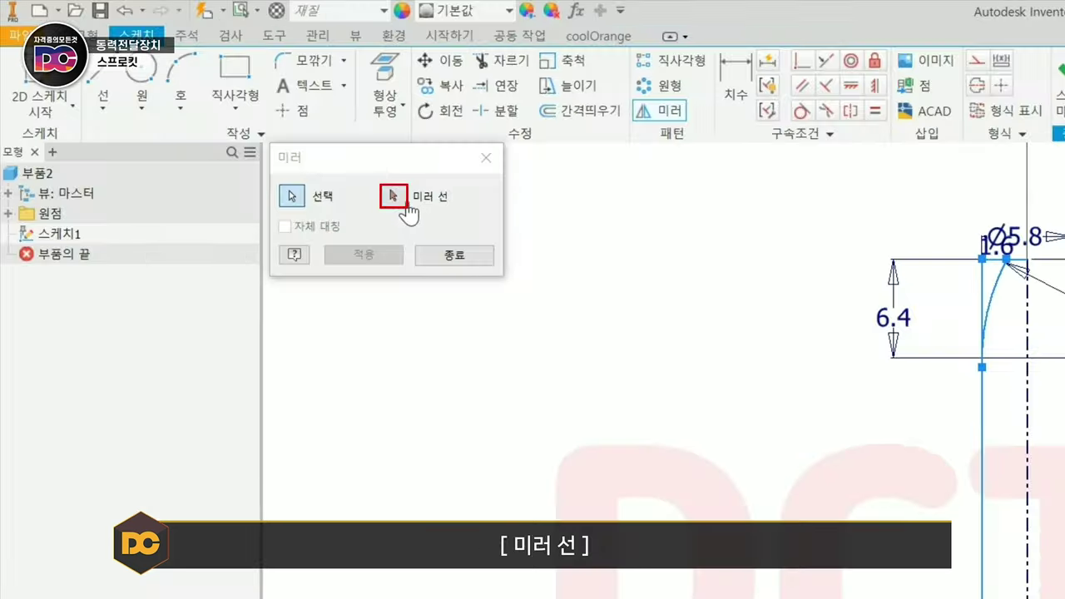
click(399, 202)
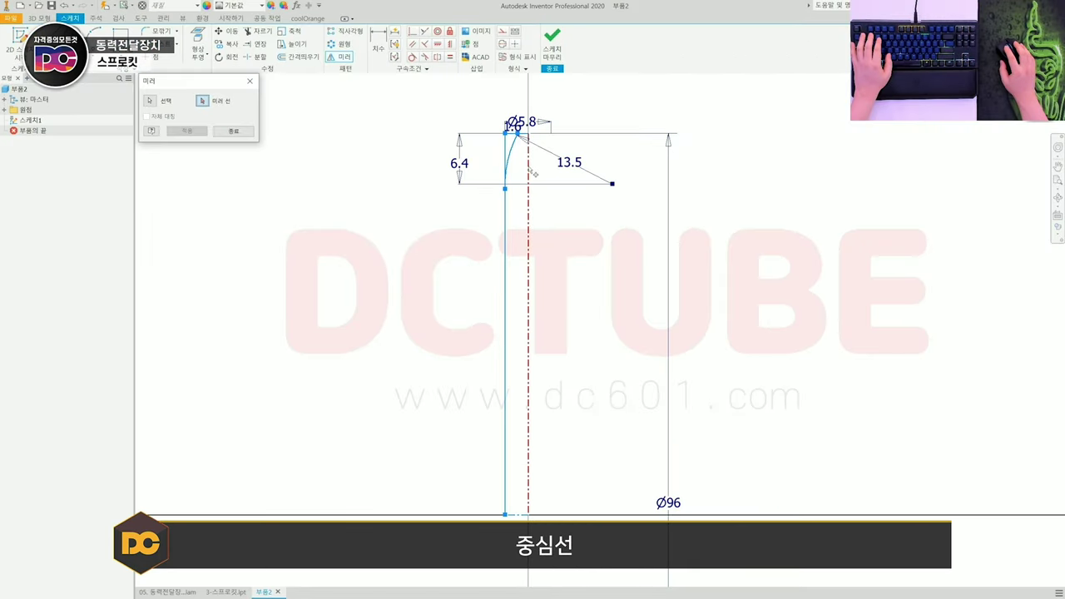
click(529, 173)
click(194, 134)
click(233, 131)
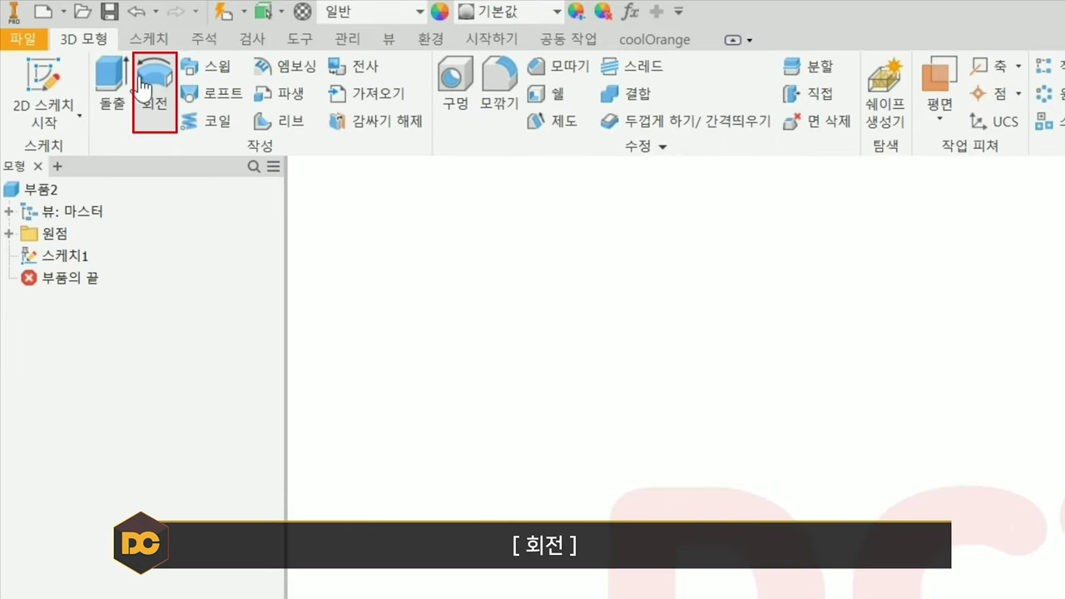
Step: Revolve both regions of the tooth-rim profile a full 360 degrees around the horizontal centerline
click(68, 43)
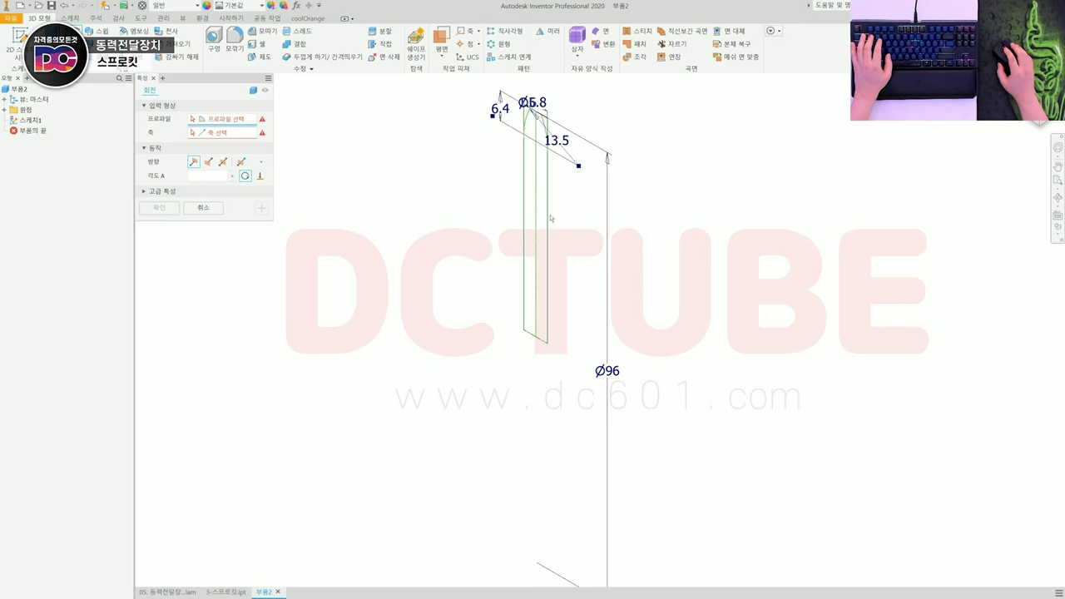
click(548, 210)
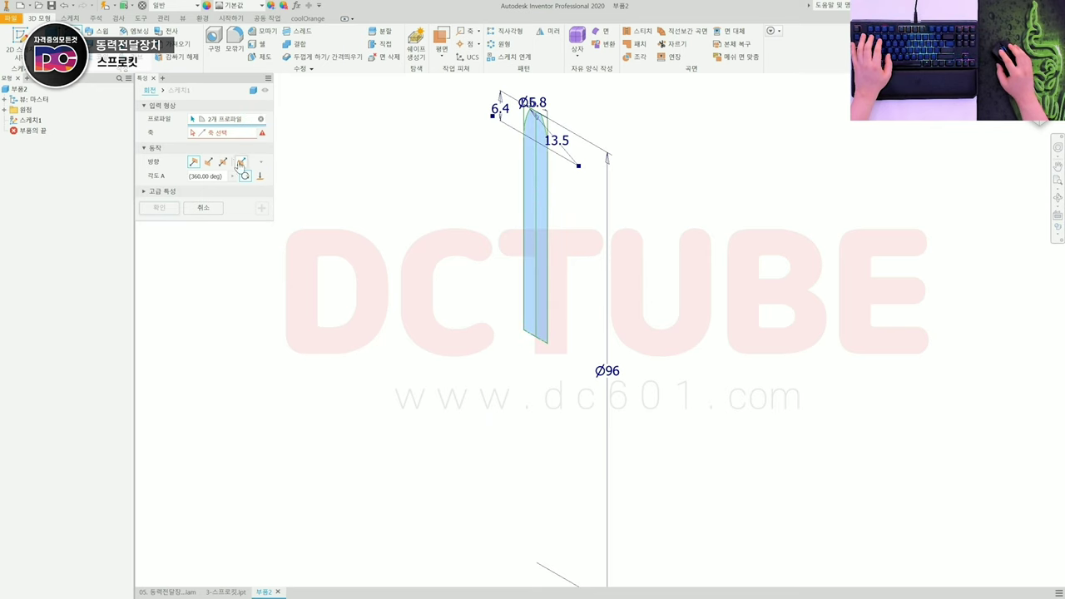
scroll(539, 346, down, 3)
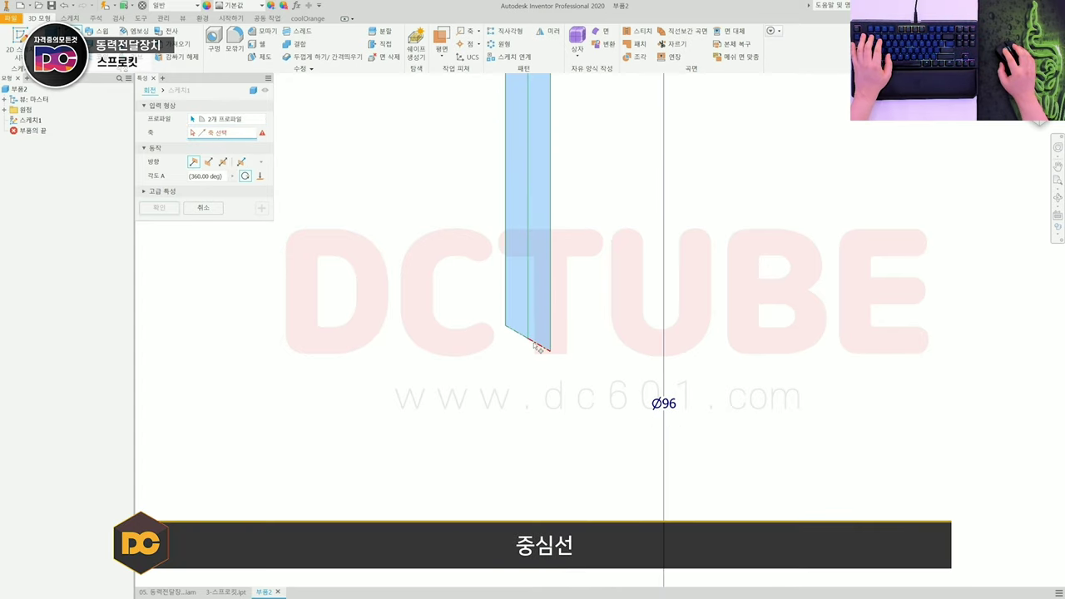
click(541, 344)
scroll(305, 215, up, 3)
click(164, 209)
Step: Start a new 2D sketch on the flat front face of the revolved disc
shift+middle_drag(485, 328, 313, 312)
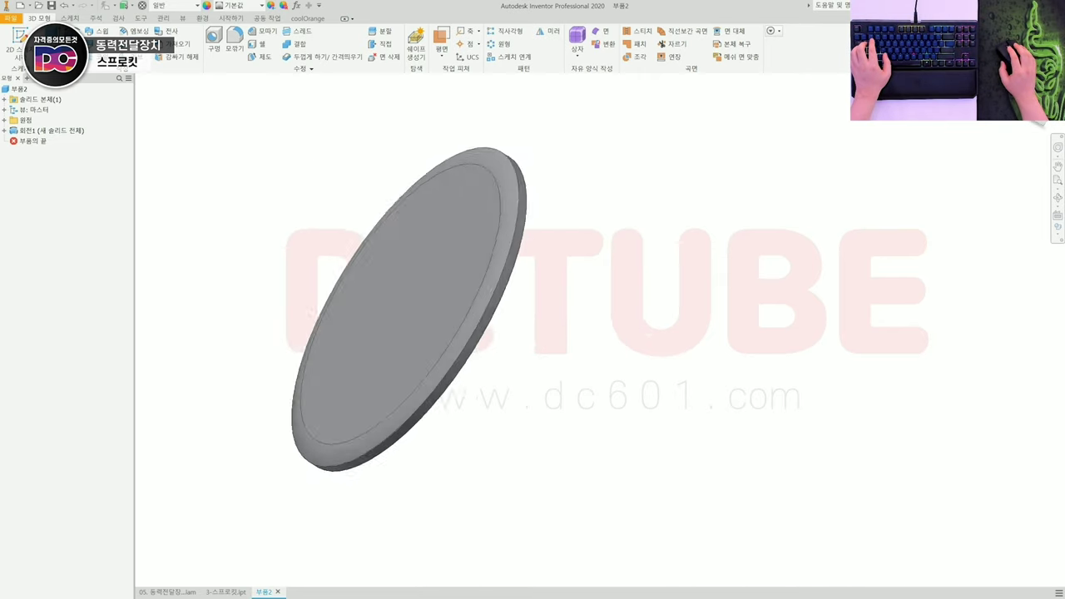
shift+middle_drag(391, 253, 684, 235)
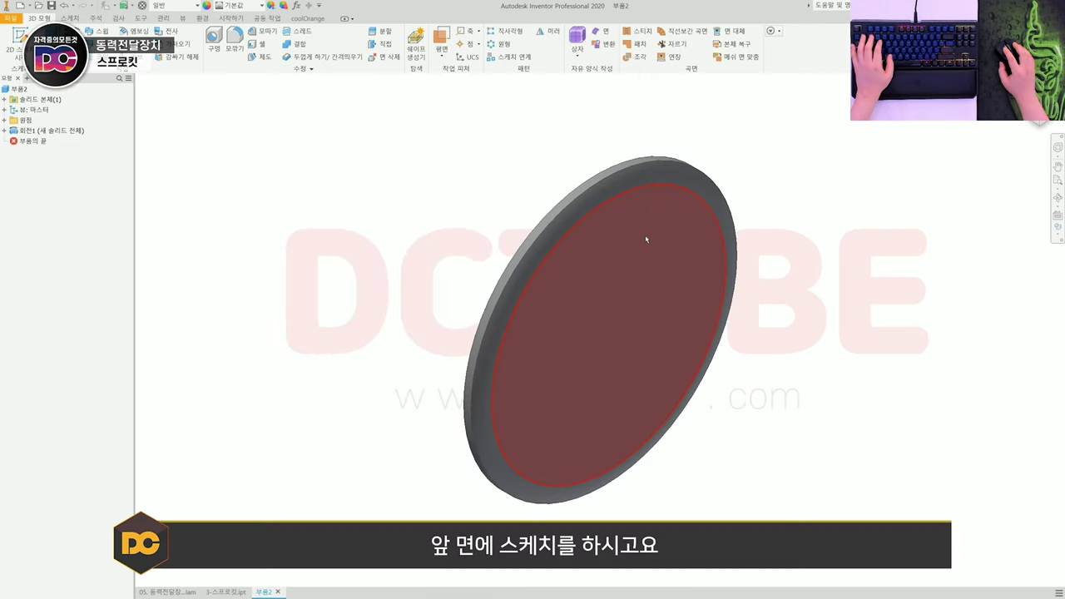
click(647, 238)
click(643, 232)
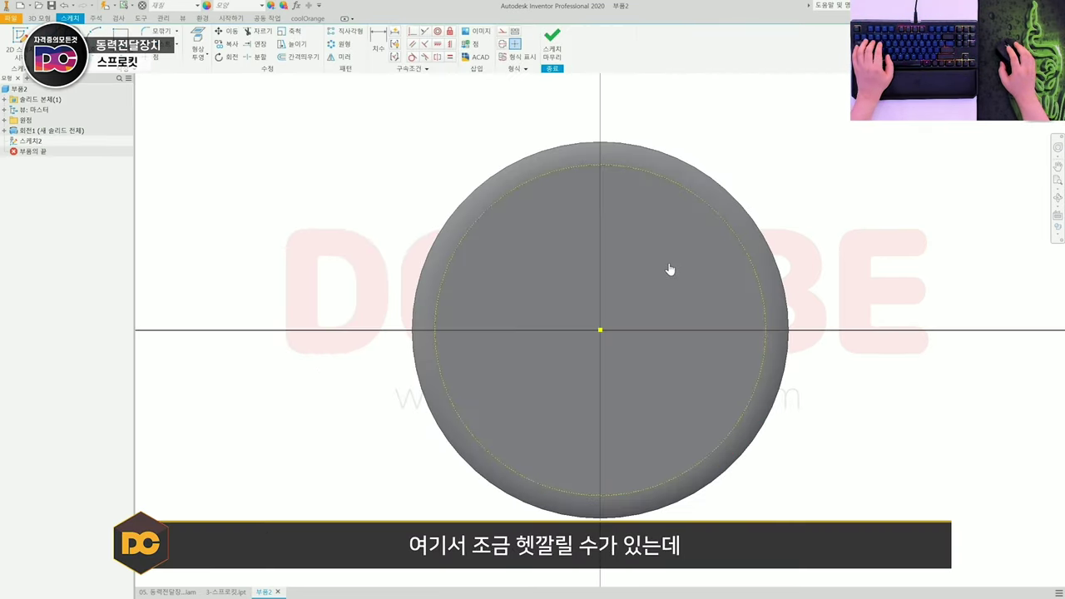
middle_drag(639, 262, 618, 256)
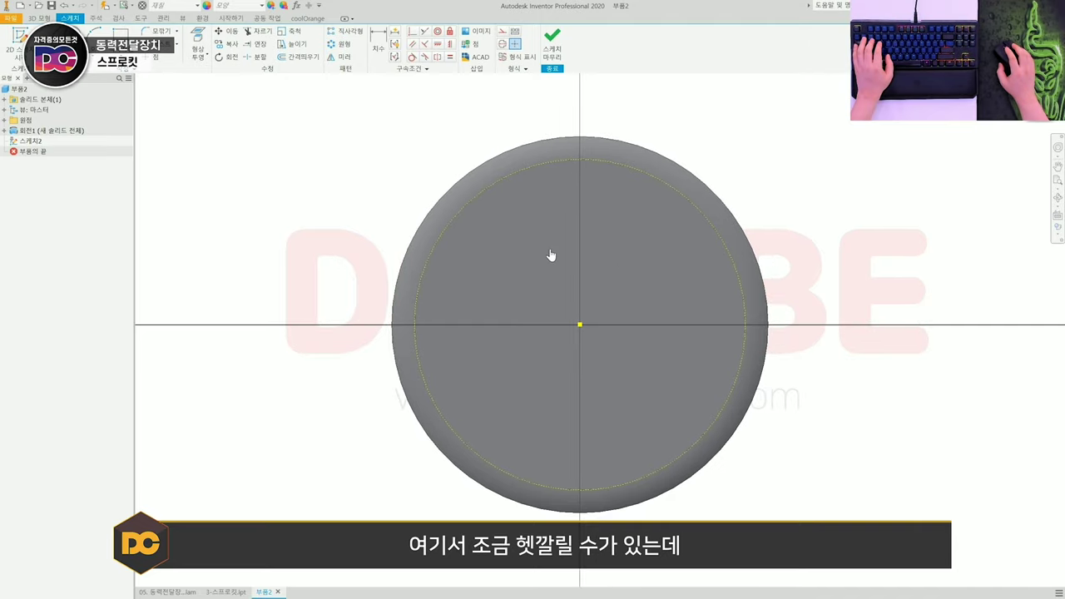
Step: Sketch a circle about 91 mm in diameter centered on the origin, and a circle about 14 mm in diameter centered on its topmost point
key(c)
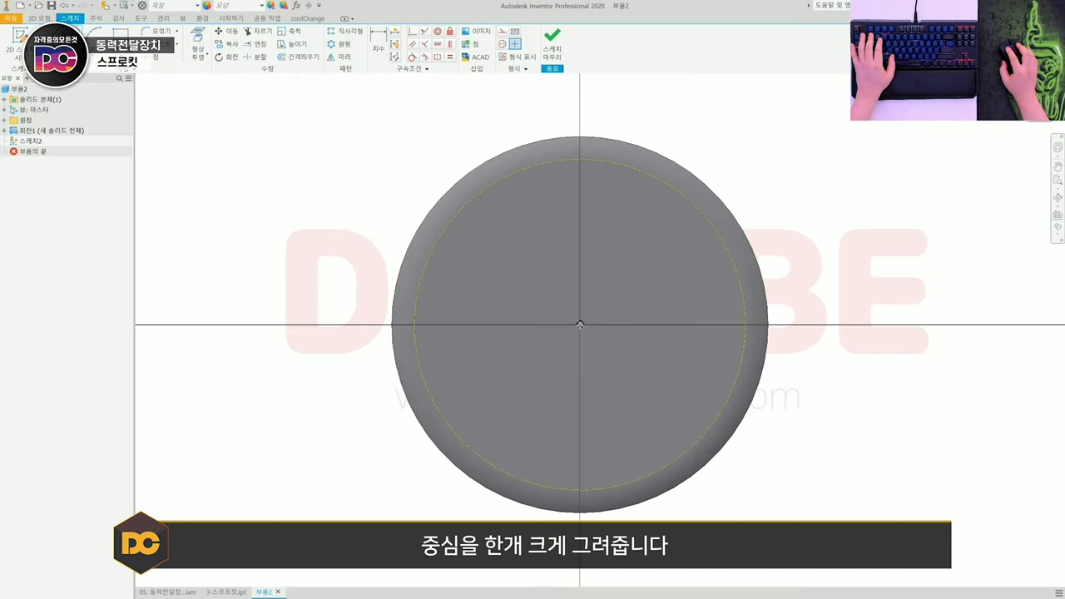
click(580, 324)
click(608, 161)
scroll(611, 150, up, 2)
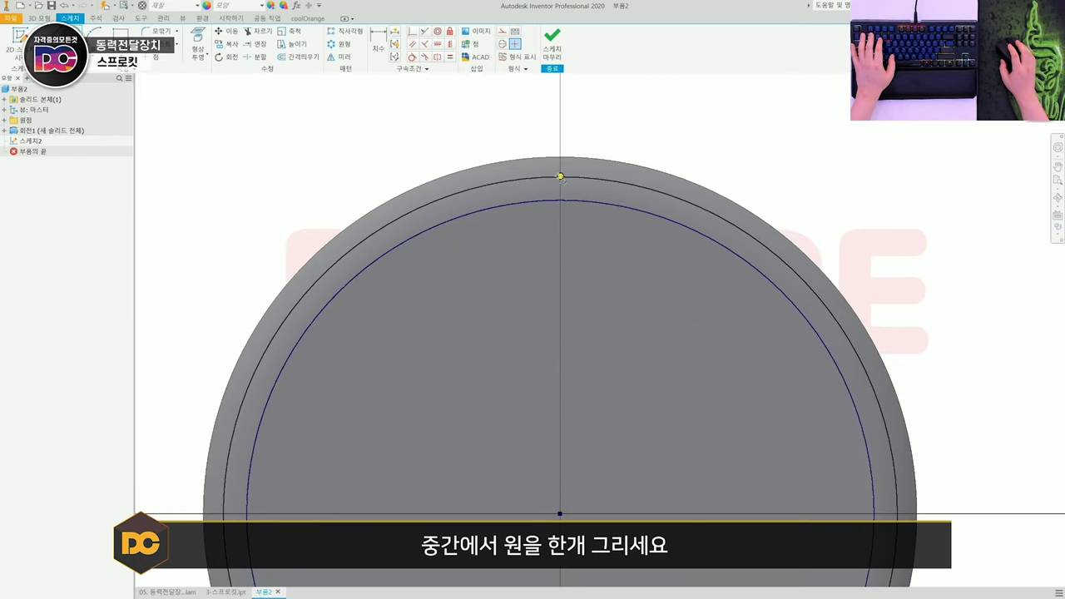
scroll(559, 177, up, 3)
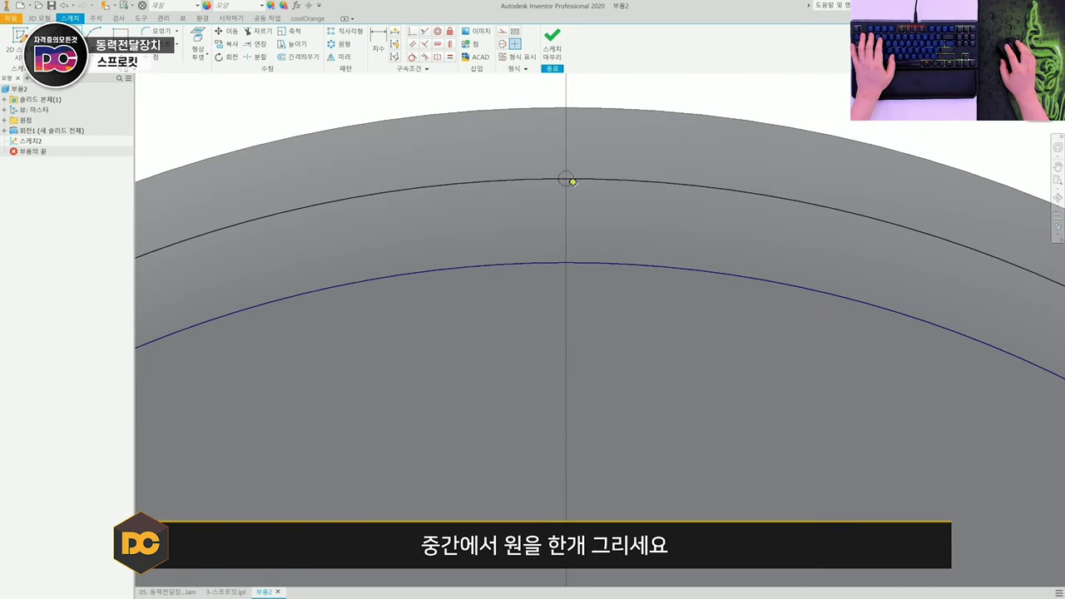
click(573, 181)
scroll(573, 181, down, 3)
click(606, 242)
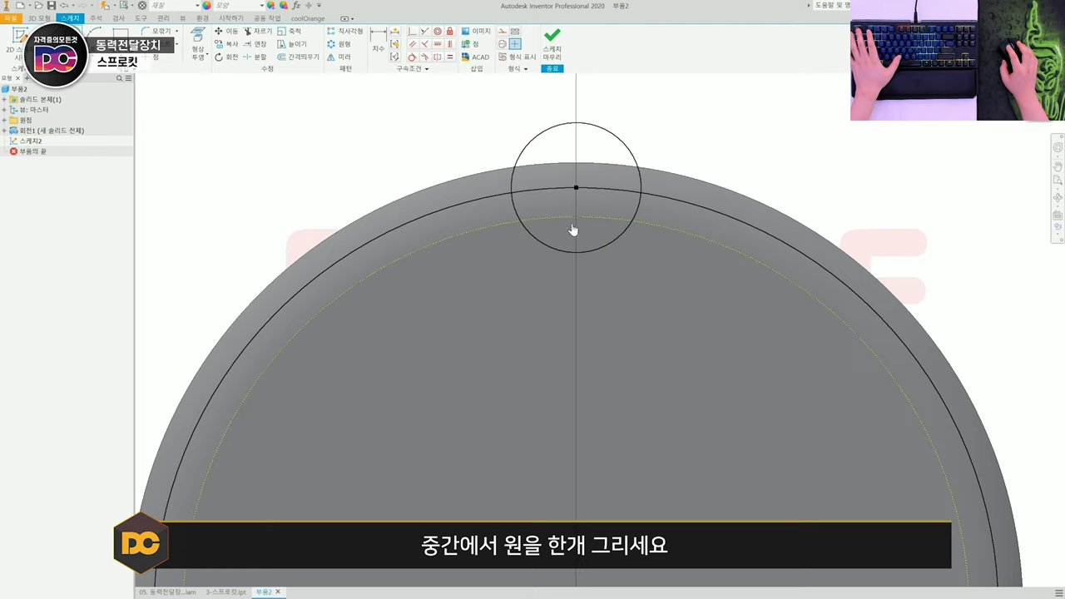
Step: Convert the large origin-centered circle to construction geometry
click(663, 210)
click(502, 43)
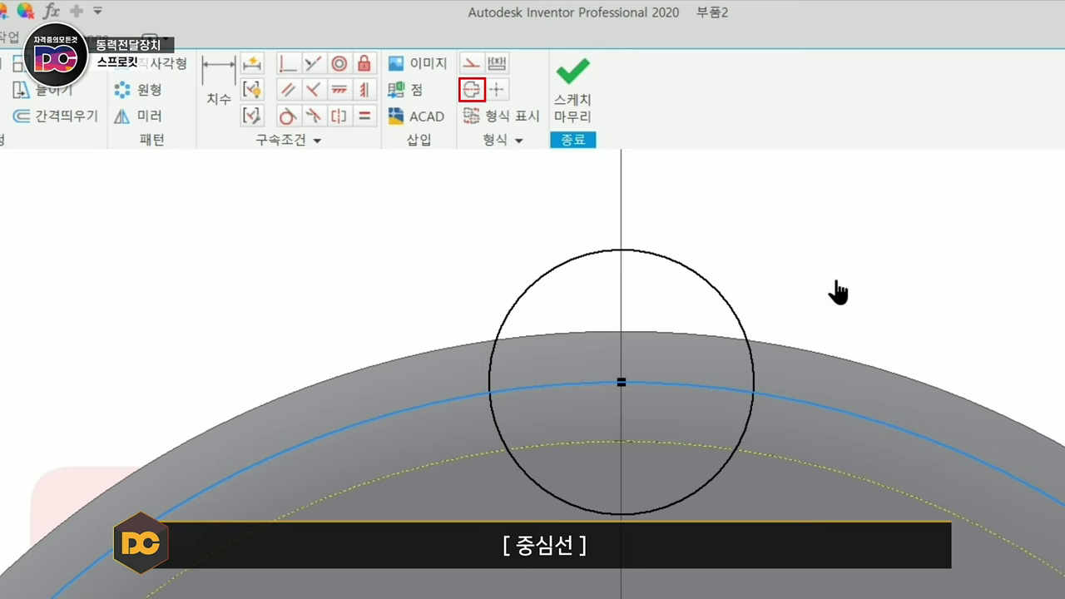
click(838, 292)
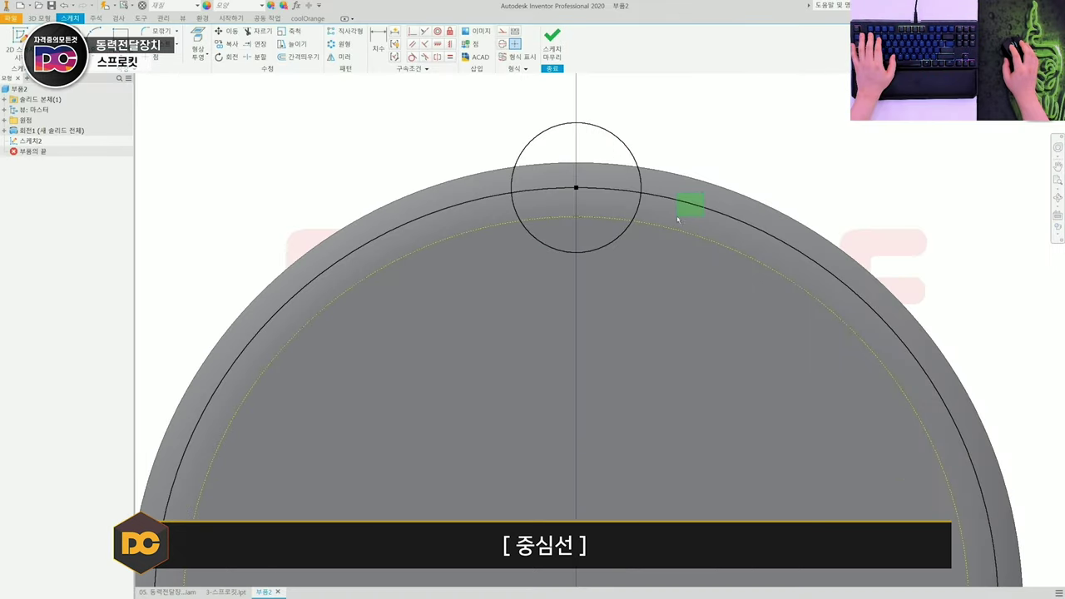
click(678, 214)
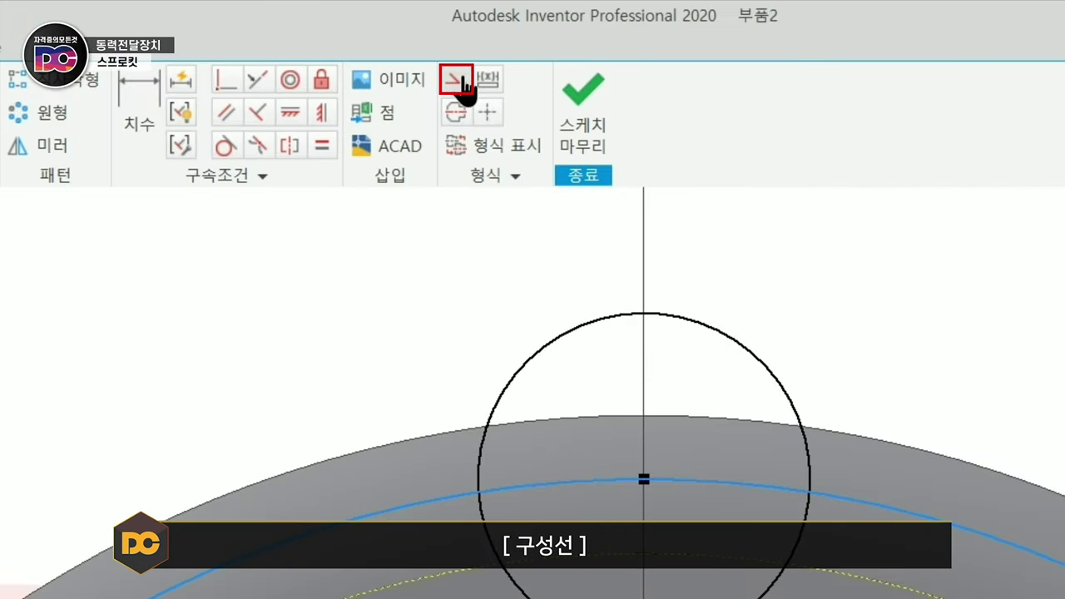
click(502, 32)
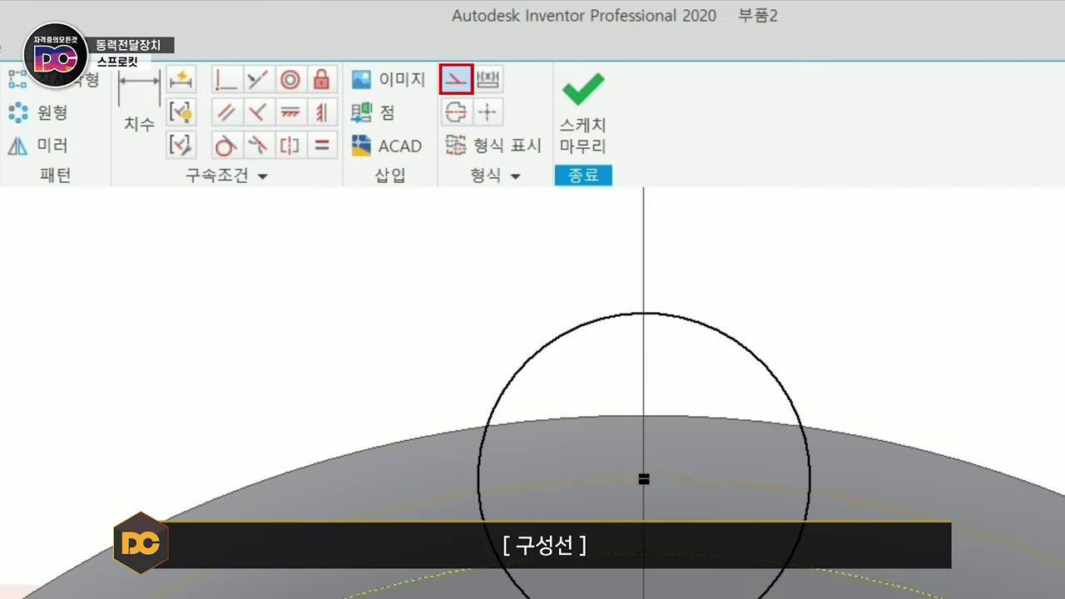
Step: Dimension the construction circle's diameter and set it to 89.24 mm
middle_drag(911, 523, 892, 584)
key(d)
click(893, 584)
click(801, 191)
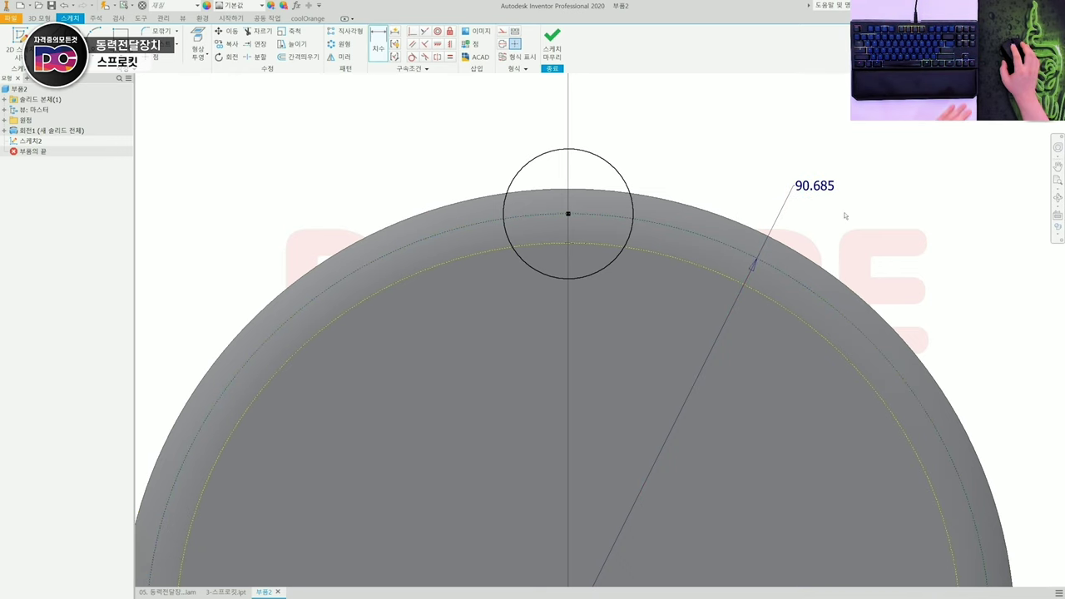
click(812, 190)
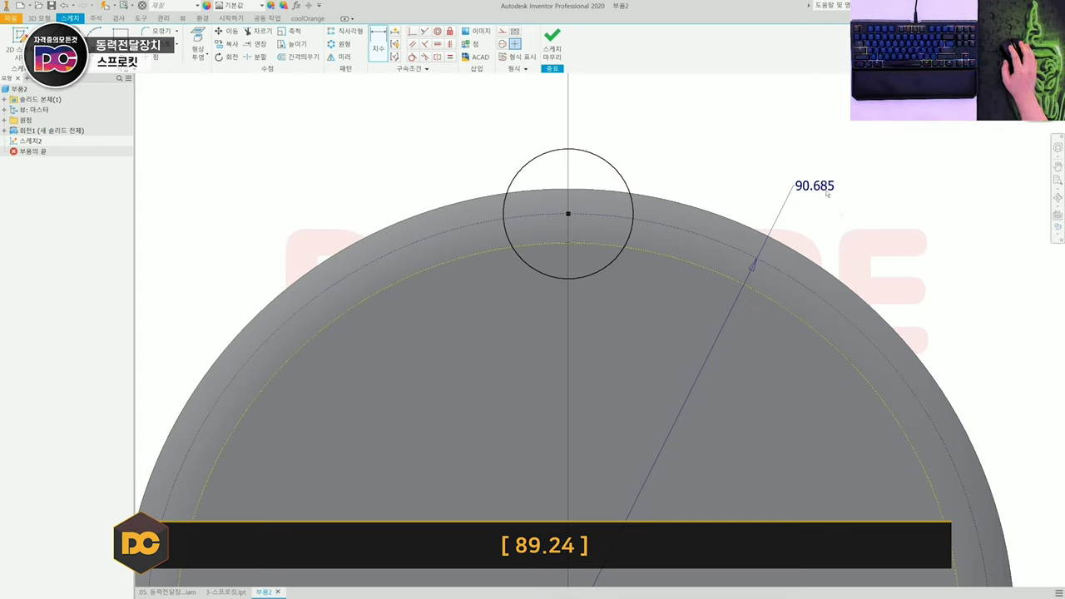
double_click(826, 193)
text(89.24)
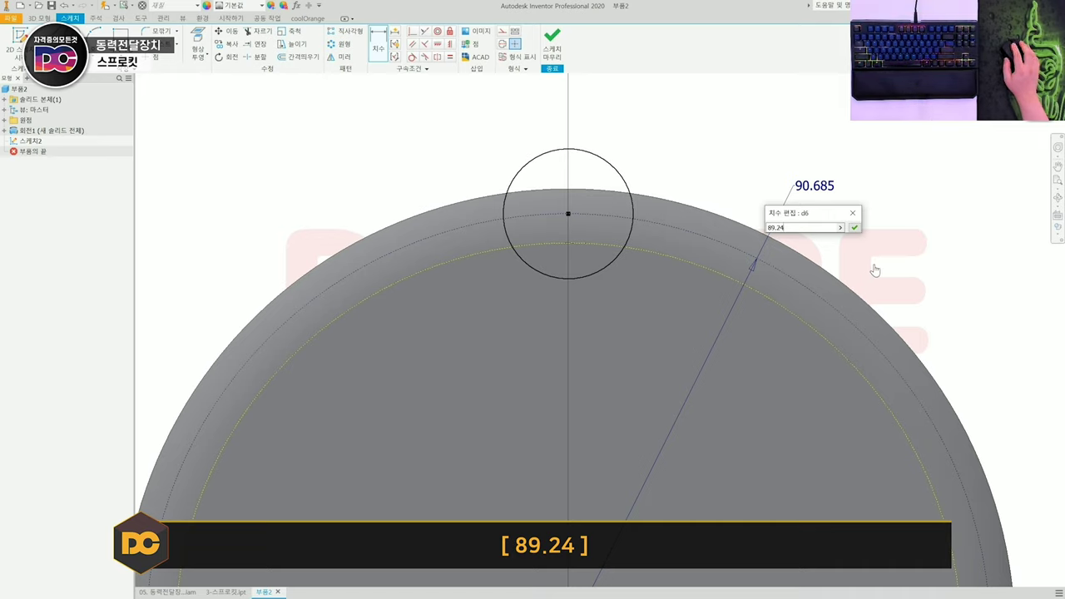
key(Return)
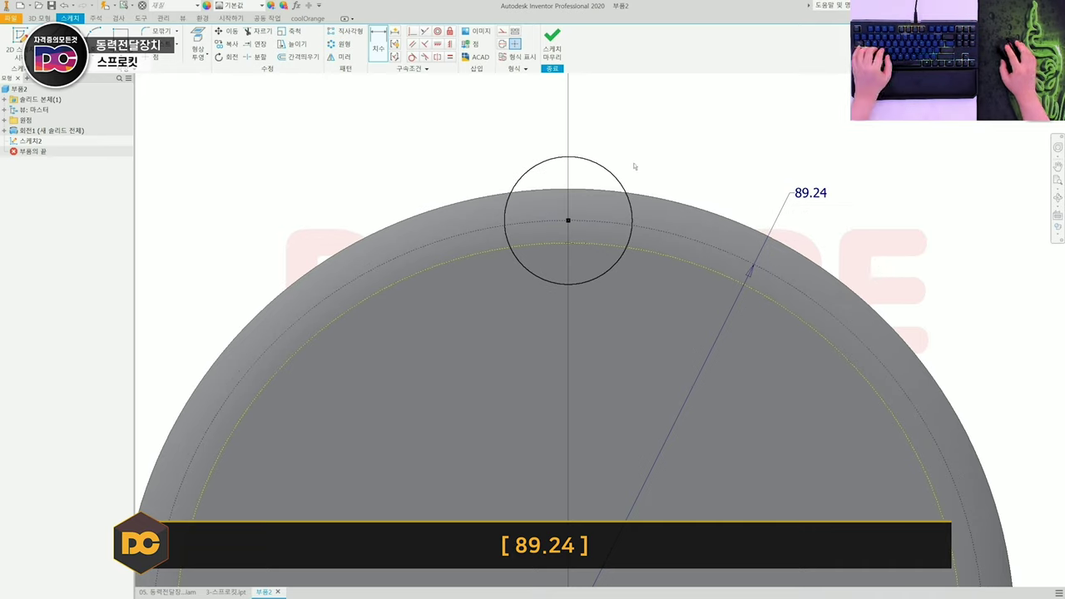
Step: Dimension the small top circle's diameter and set it to 7.77 mm
click(611, 171)
click(683, 176)
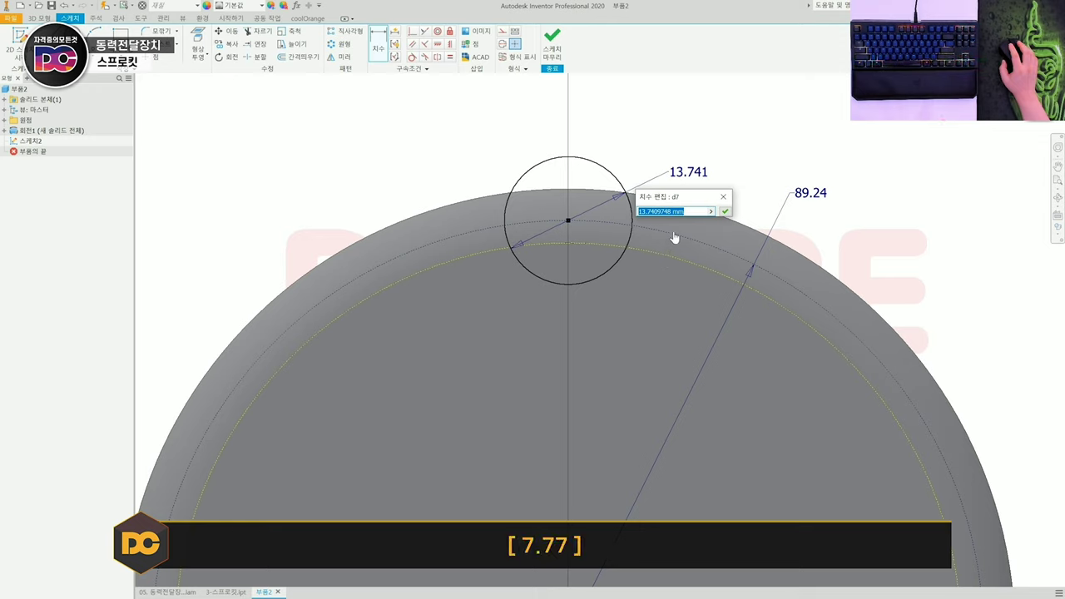
text(7.77)
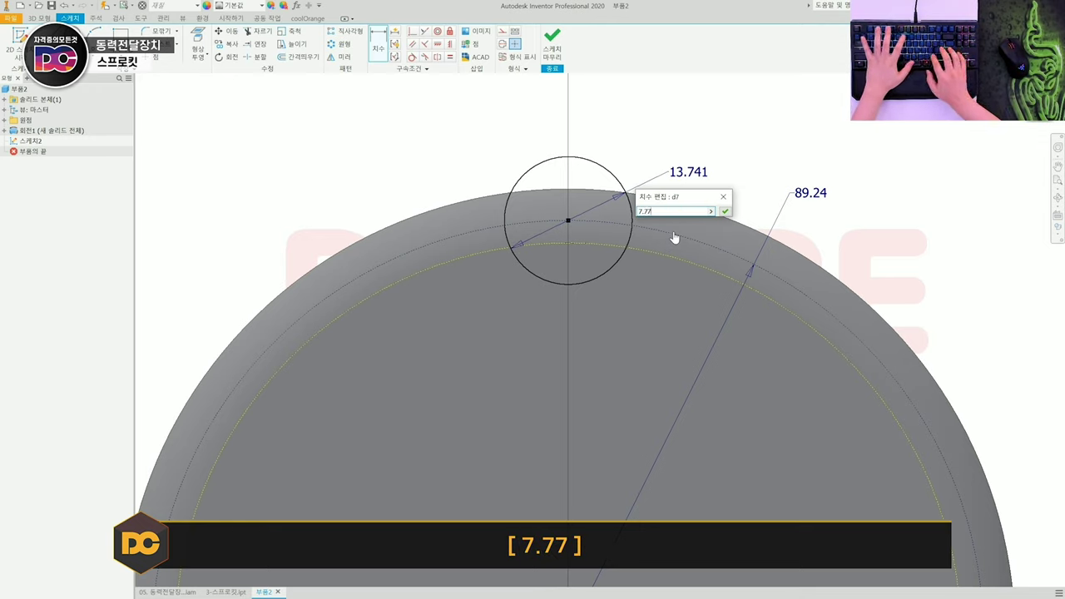
key(Return)
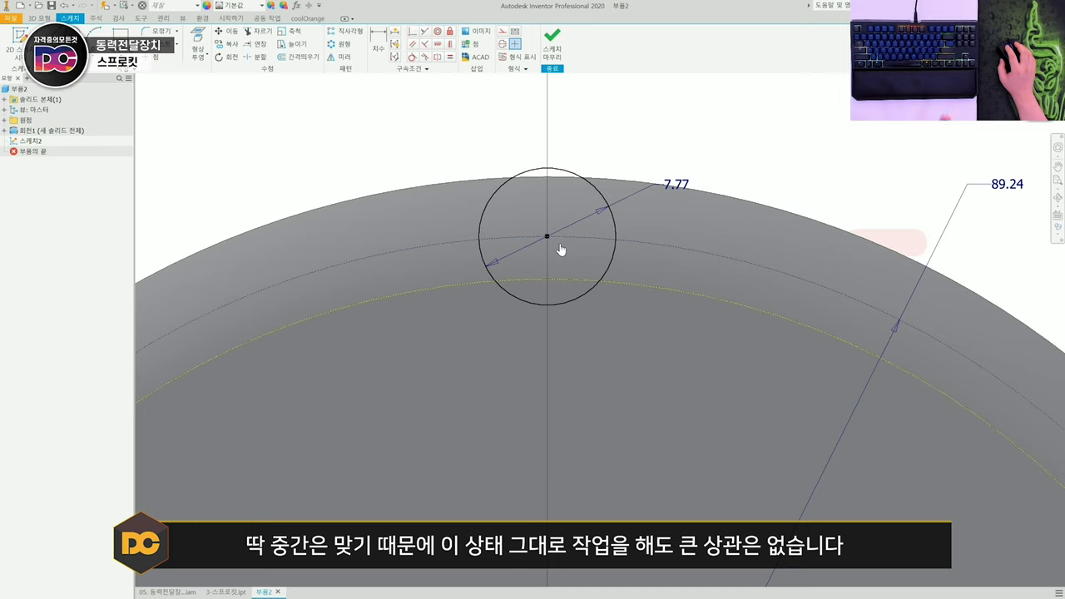
Step: Test the small circle's freedom of movement by shifting its center sideways along the construction circle
scroll(560, 242, down, 3)
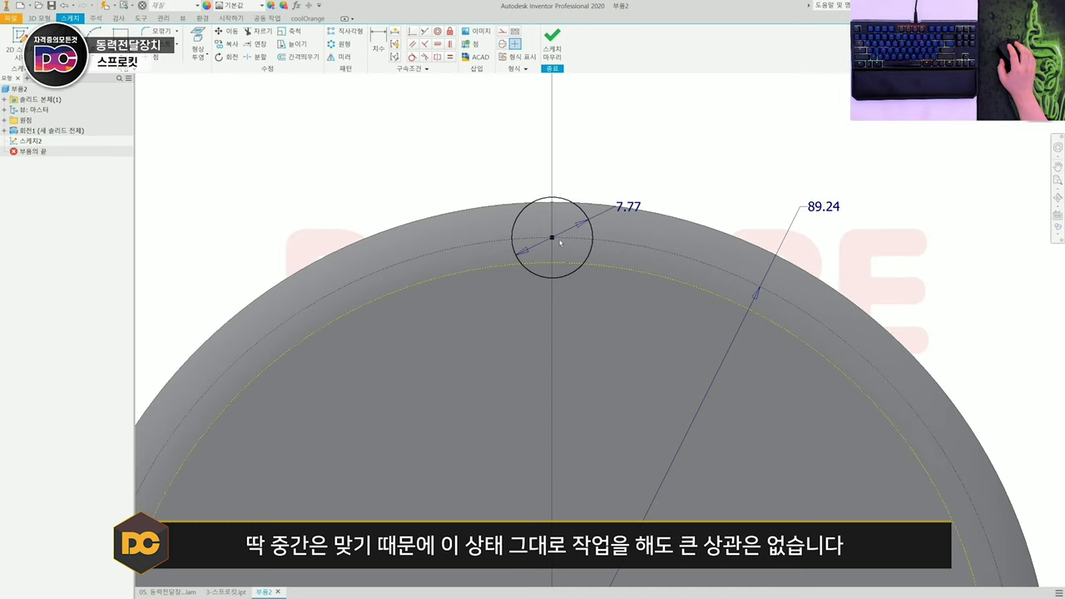
drag(579, 207, 620, 191)
scroll(621, 193, up, 2)
mouse_move(493, 251)
mouse_down()
mouse_move(361, 264)
mouse_move(528, 247)
mouse_move(599, 253)
mouse_move(527, 250)
mouse_up()
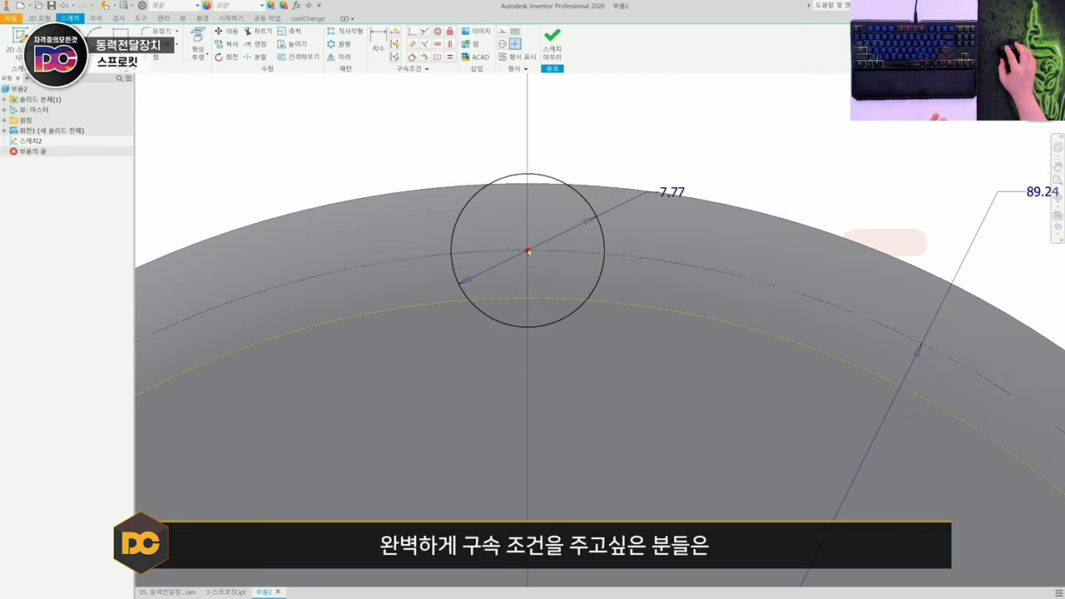
drag(527, 250, 579, 251)
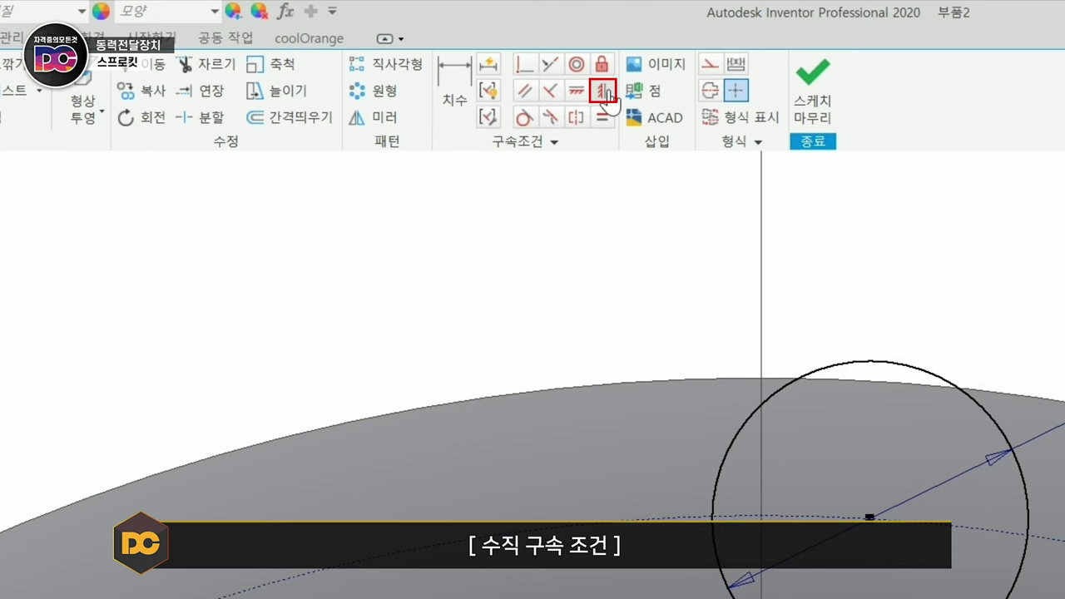
Step: Apply a vertical constraint between the small circle's center and the sketch origin
click(605, 91)
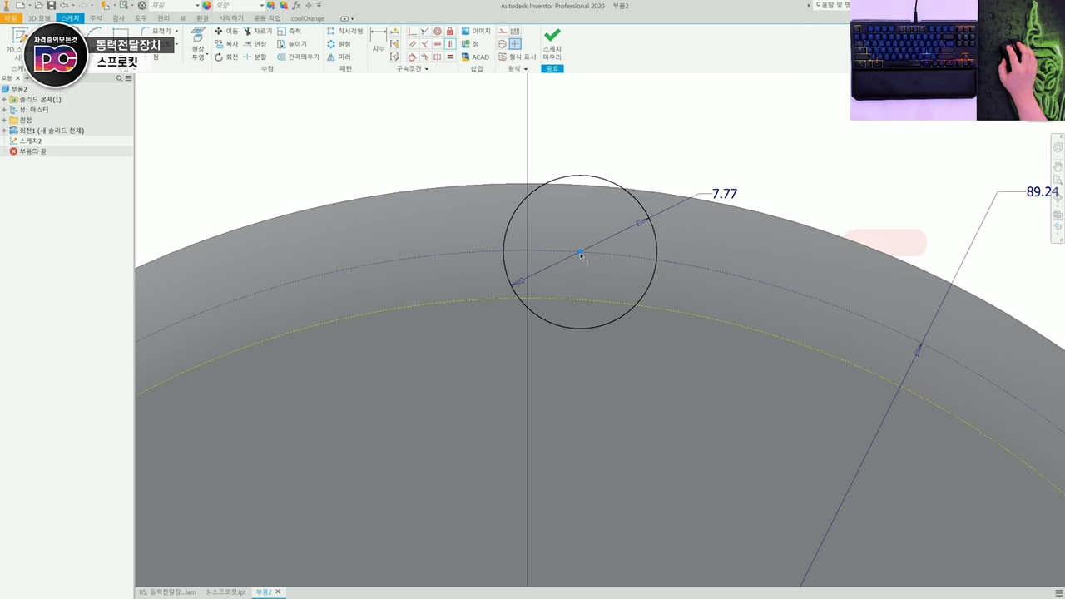
scroll(579, 255, down, 5)
middle_drag(572, 563, 569, 443)
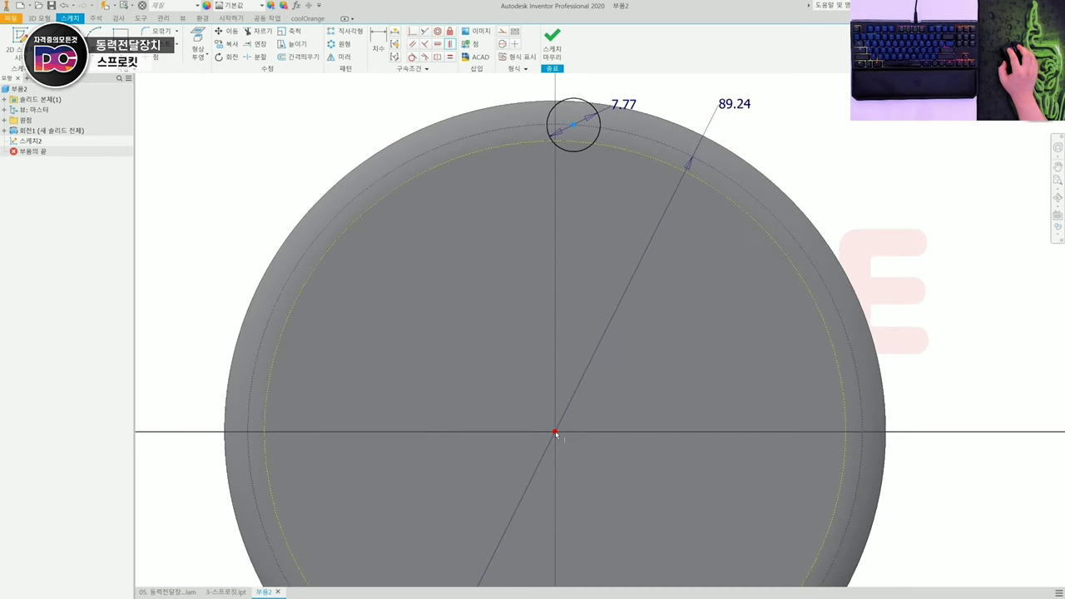
scroll(549, 178, up, 5)
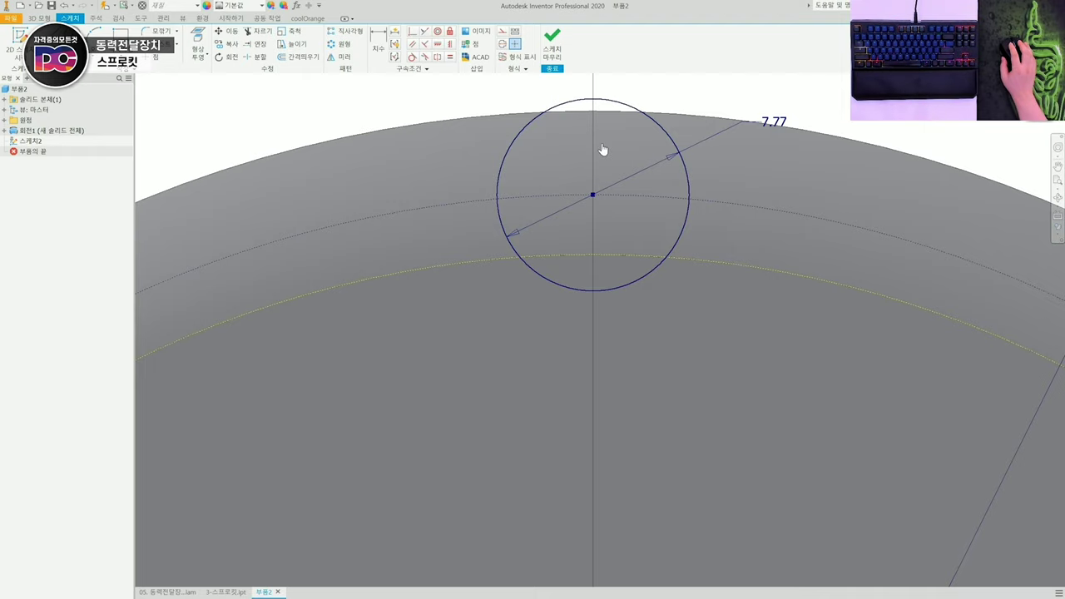
Step: Sketch two three-point arcs running from the disc's outer edge to either side of the 7.77 mm circle
scroll(503, 285, down, 2)
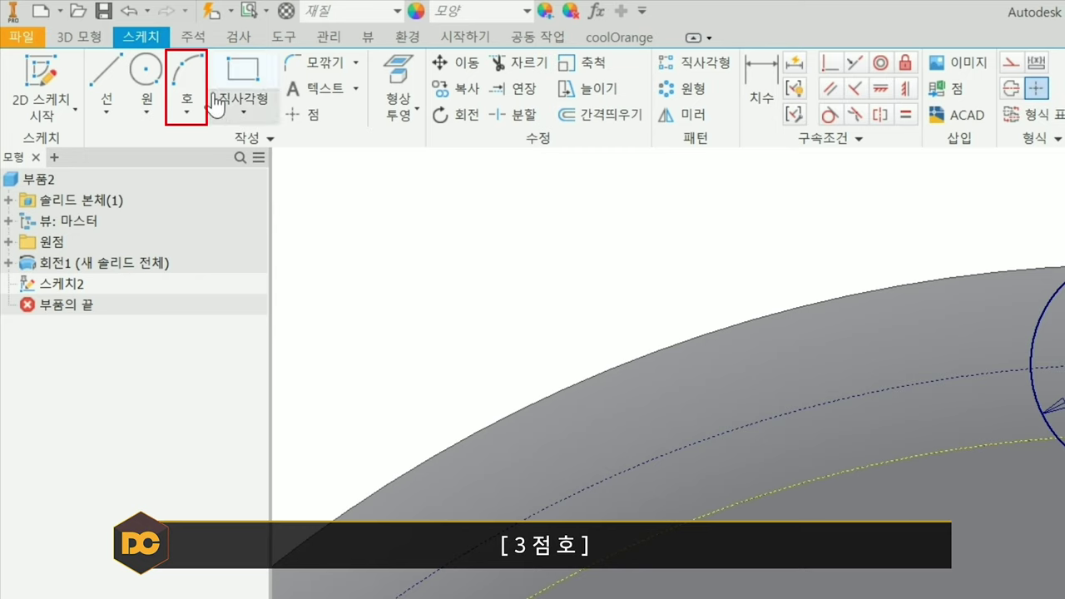
click(94, 41)
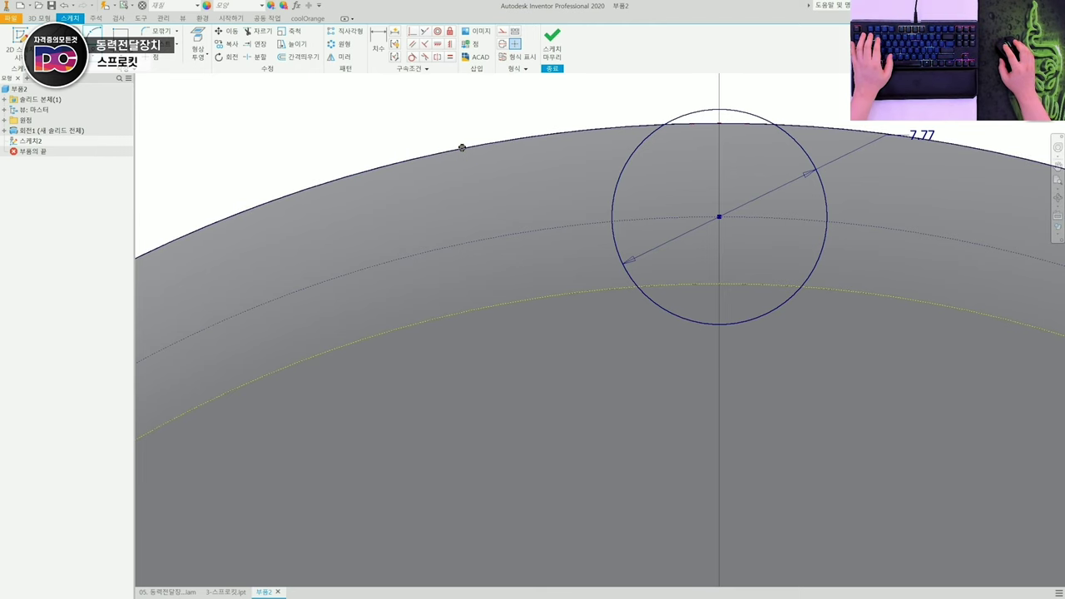
click(617, 251)
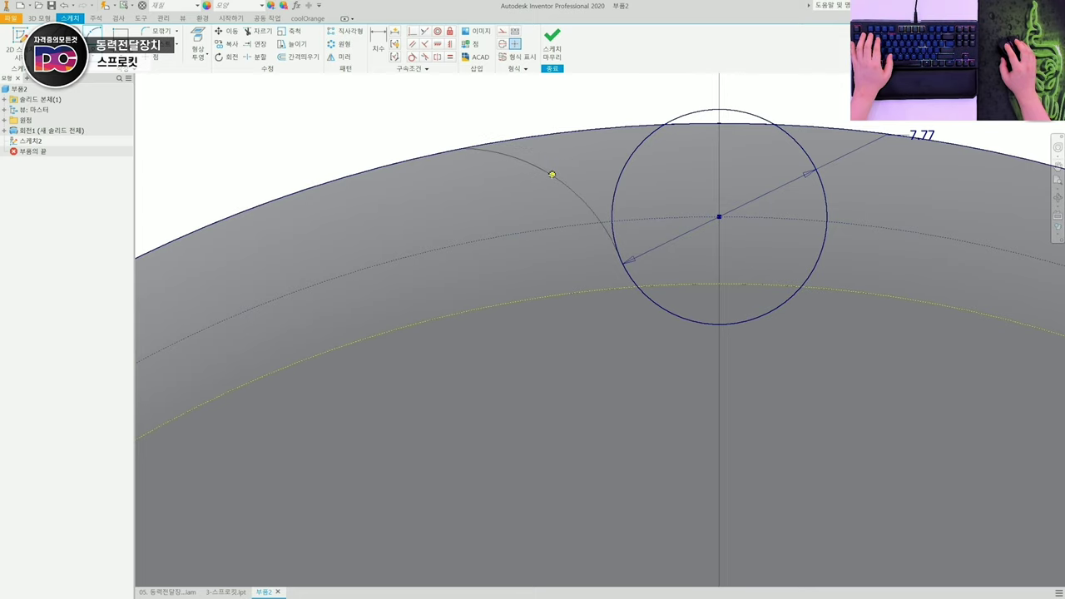
click(551, 175)
middle_drag(694, 222, 511, 233)
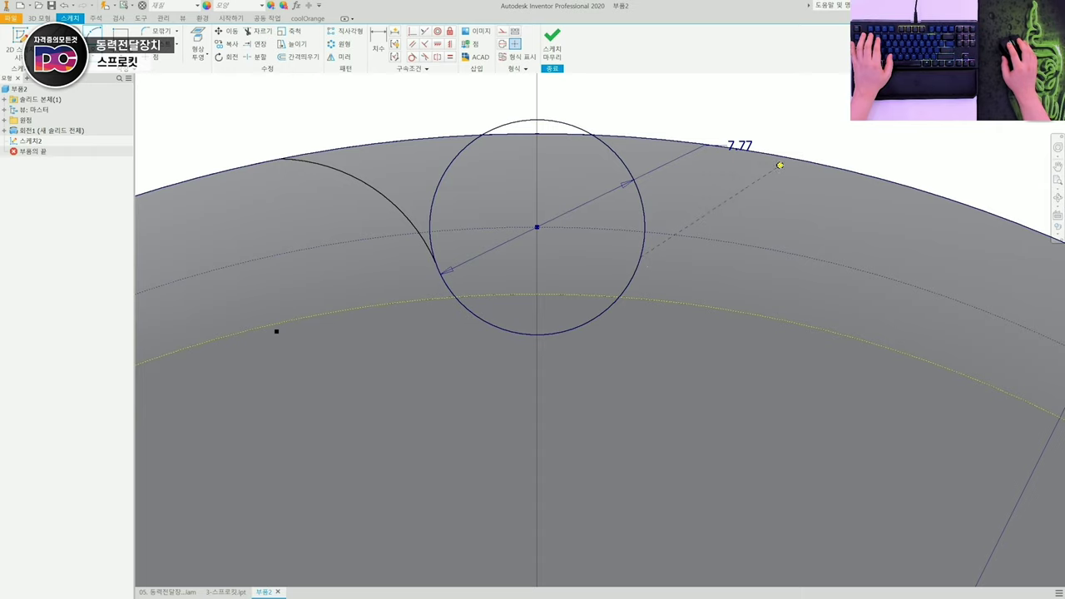
click(795, 158)
click(713, 177)
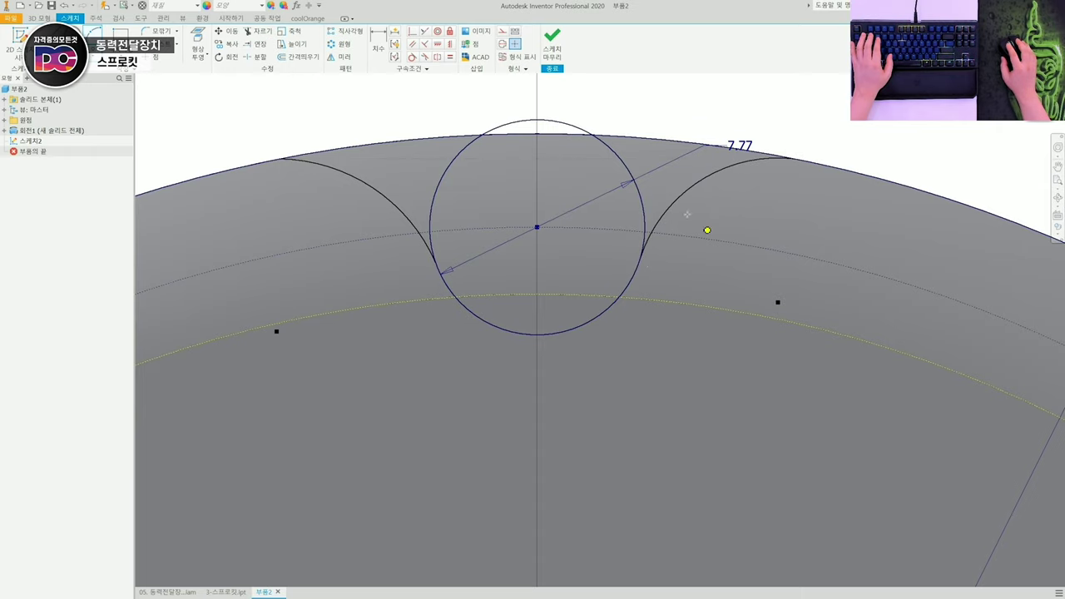
Step: Apply coincident constraints placing the centers of both side arcs on the 89.24 mm construction circle
scroll(590, 242, down, 2)
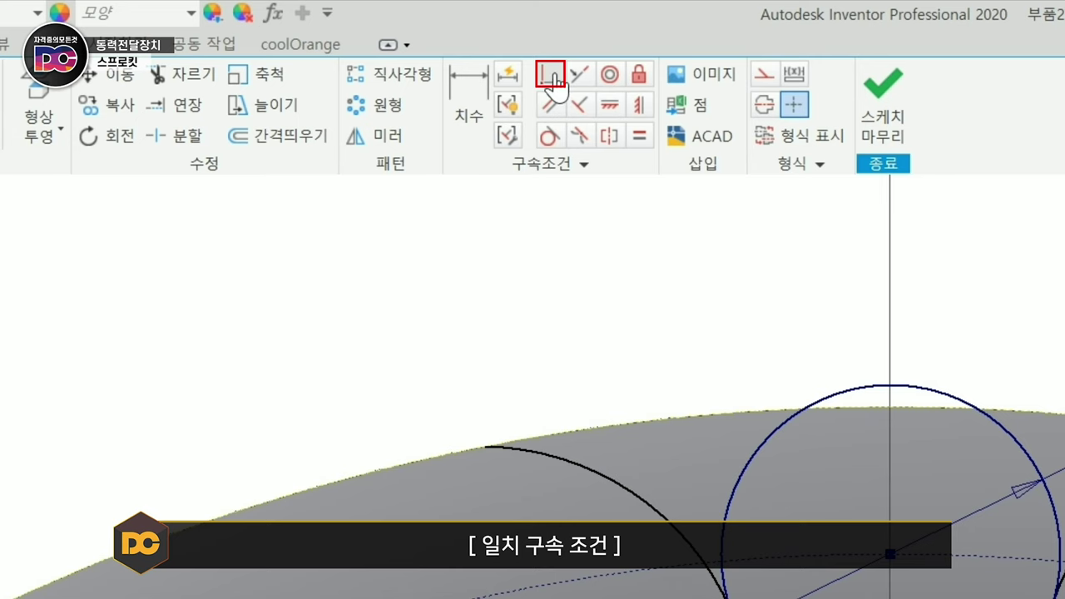
click(551, 76)
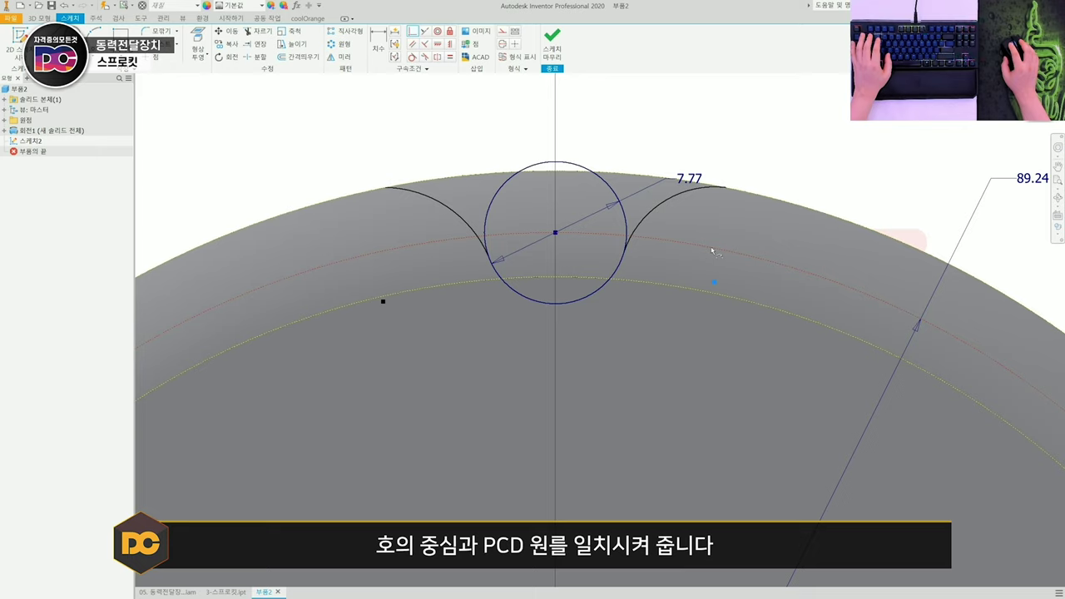
click(711, 250)
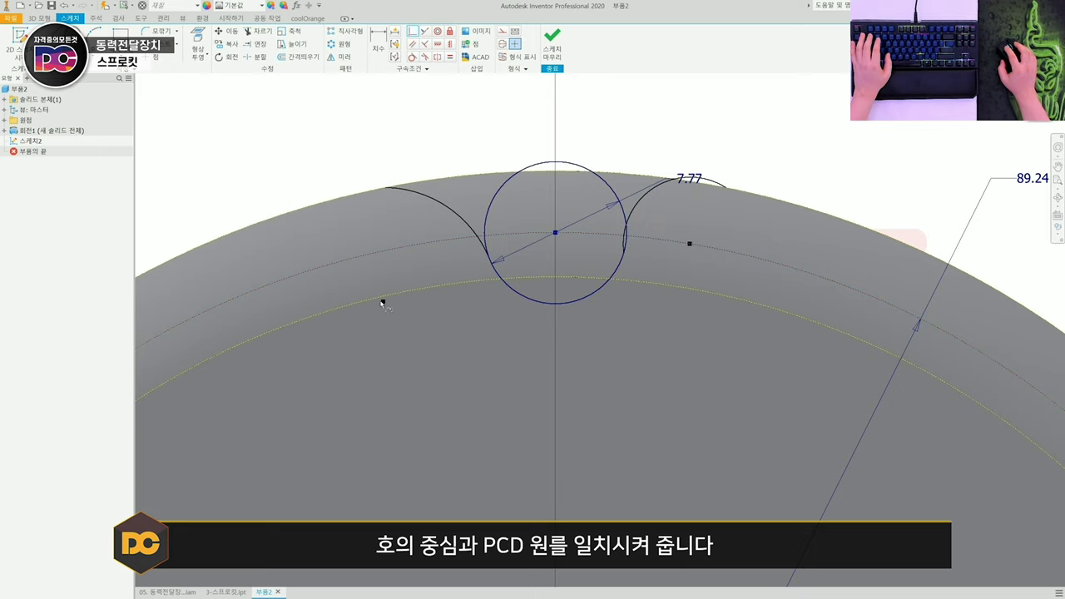
click(381, 254)
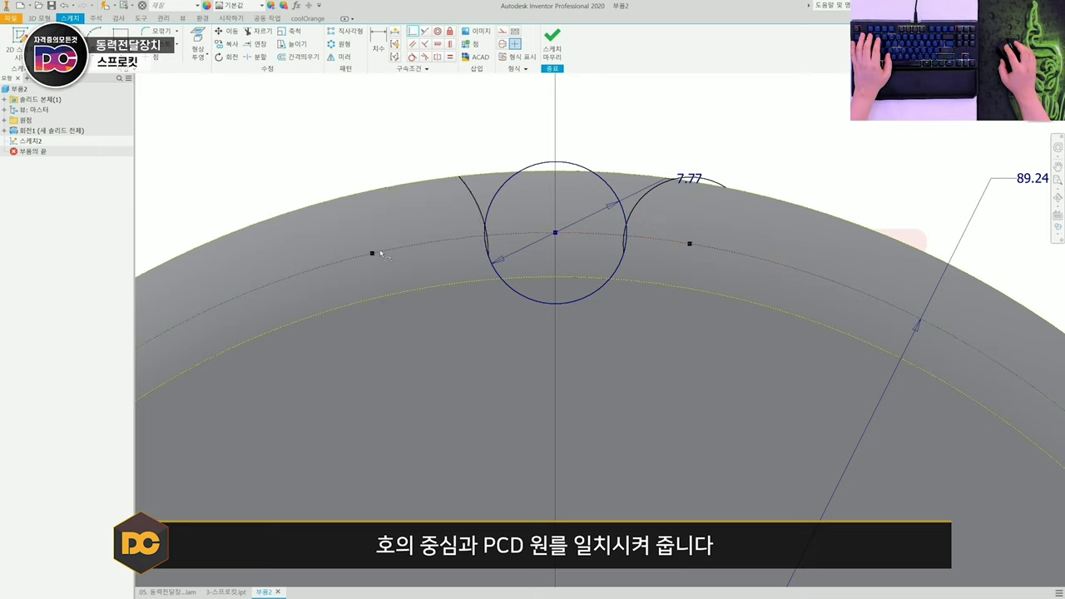
Step: Try to dimension the radii of both side arcs and set the right arc's radius to 12.7 mm
key(d)
click(471, 199)
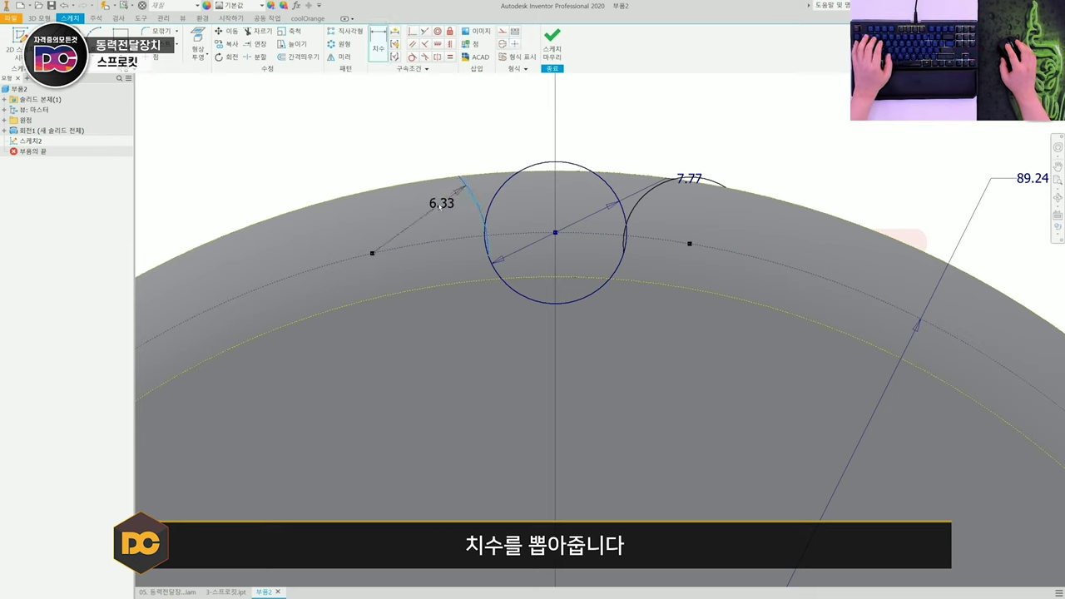
click(419, 209)
click(645, 197)
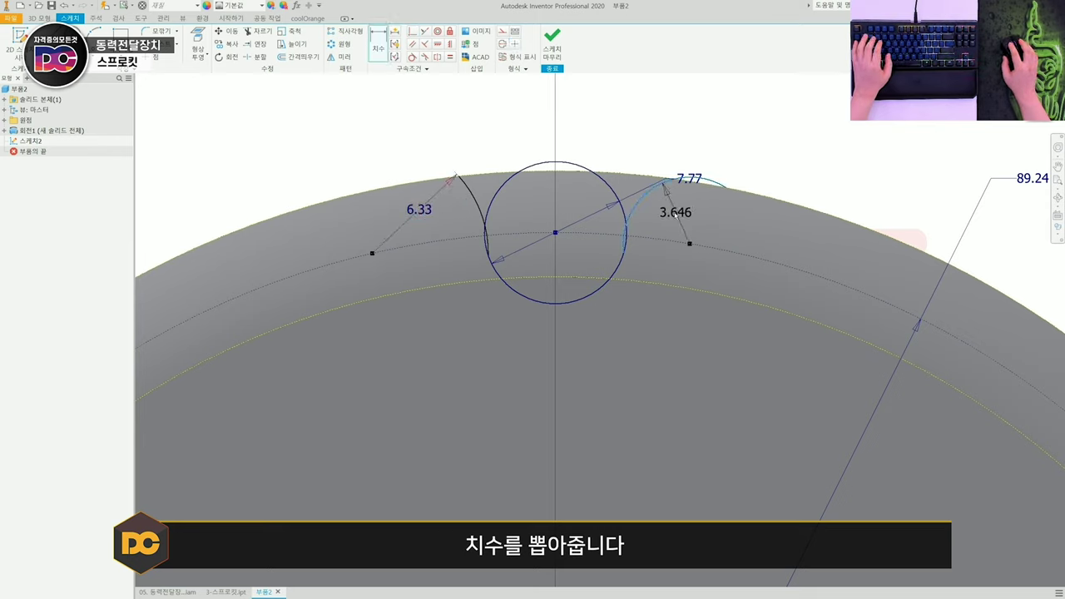
click(675, 219)
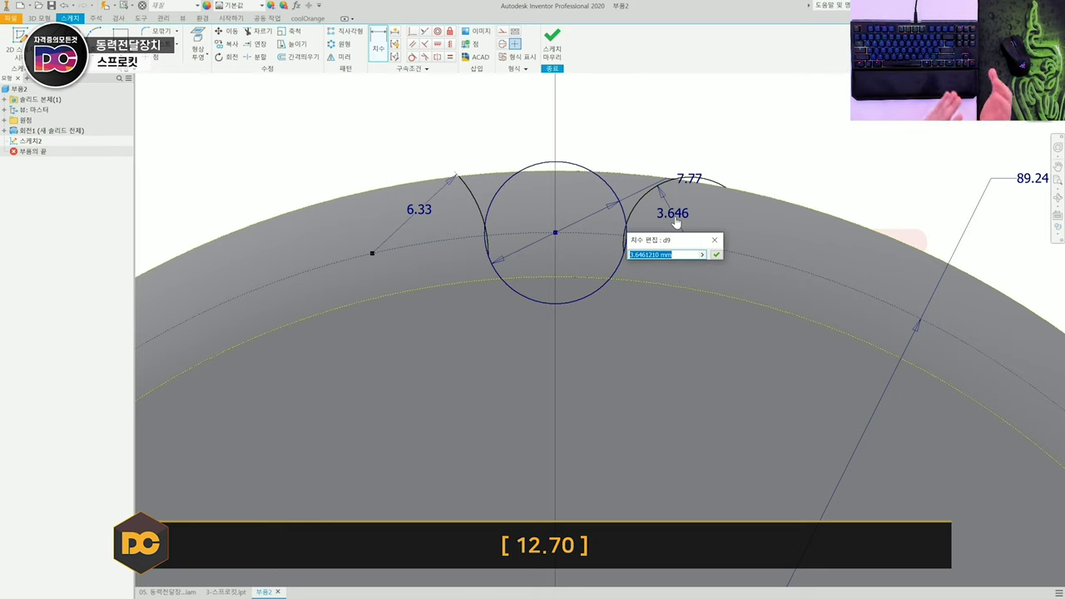
text(12)
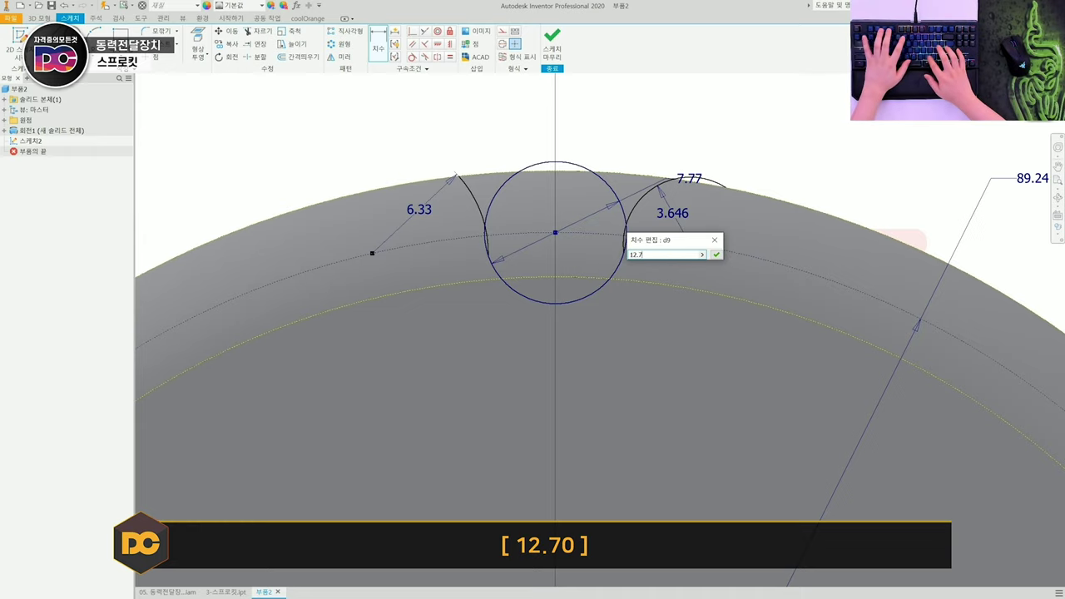
text(.7)
key(Return)
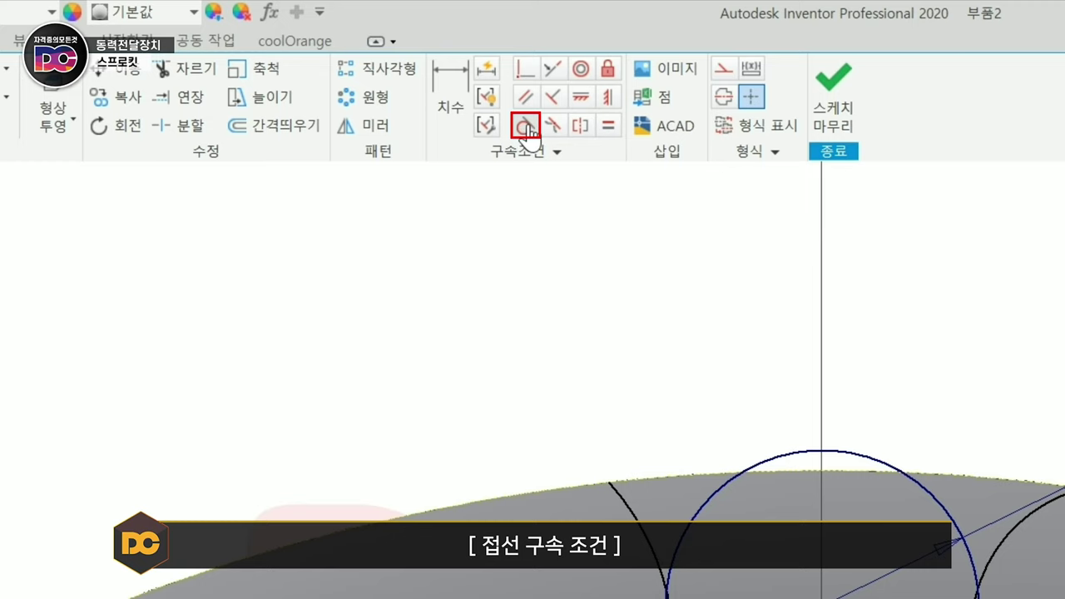
Step: Apply tangent constraints between the 7.77 mm circle and each of the two side arcs
click(528, 129)
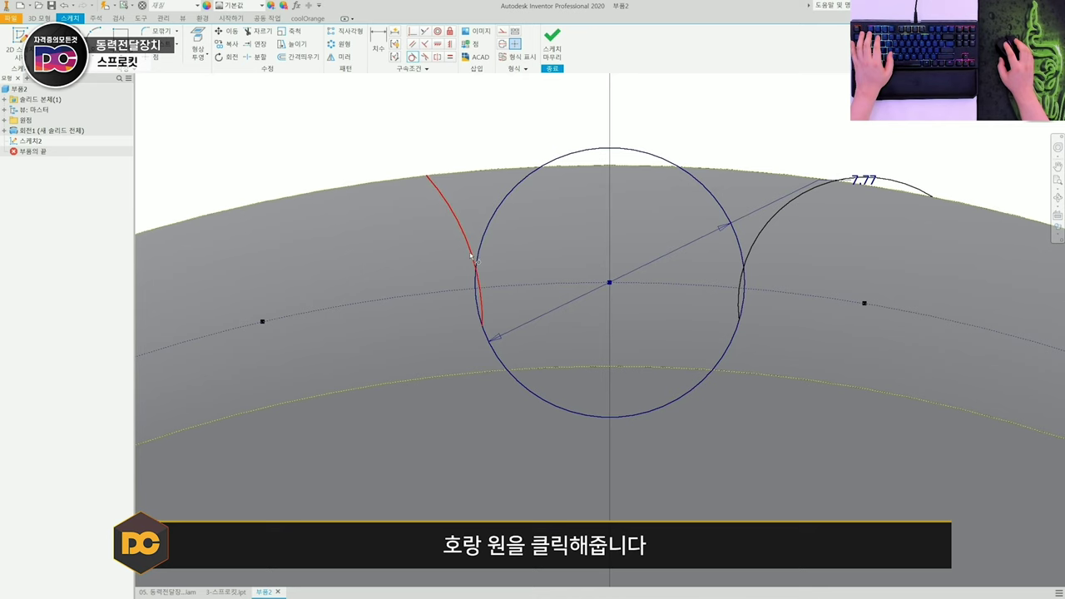
click(472, 257)
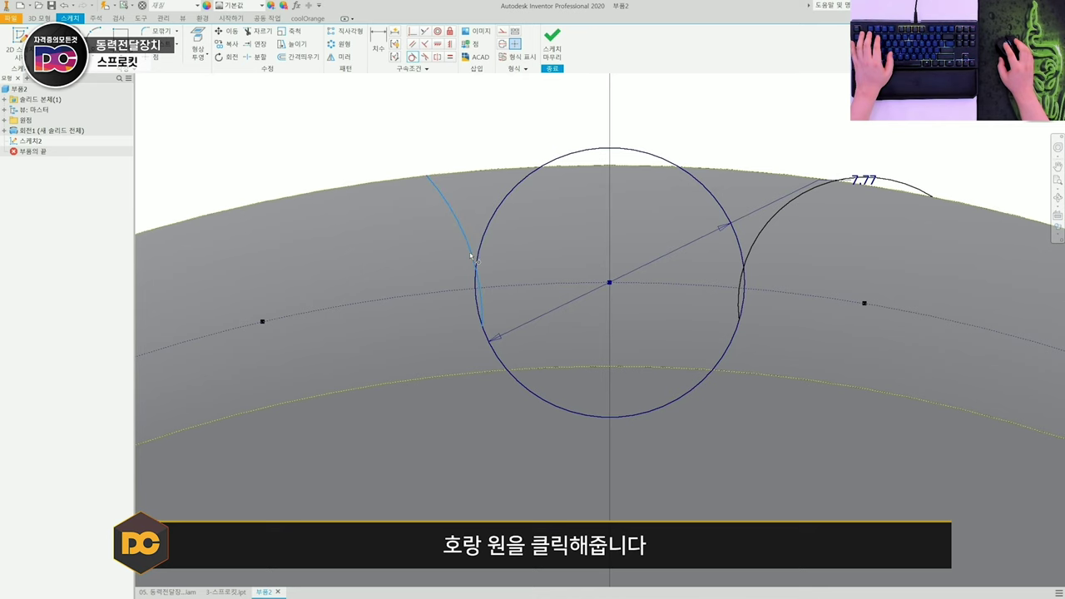
click(493, 356)
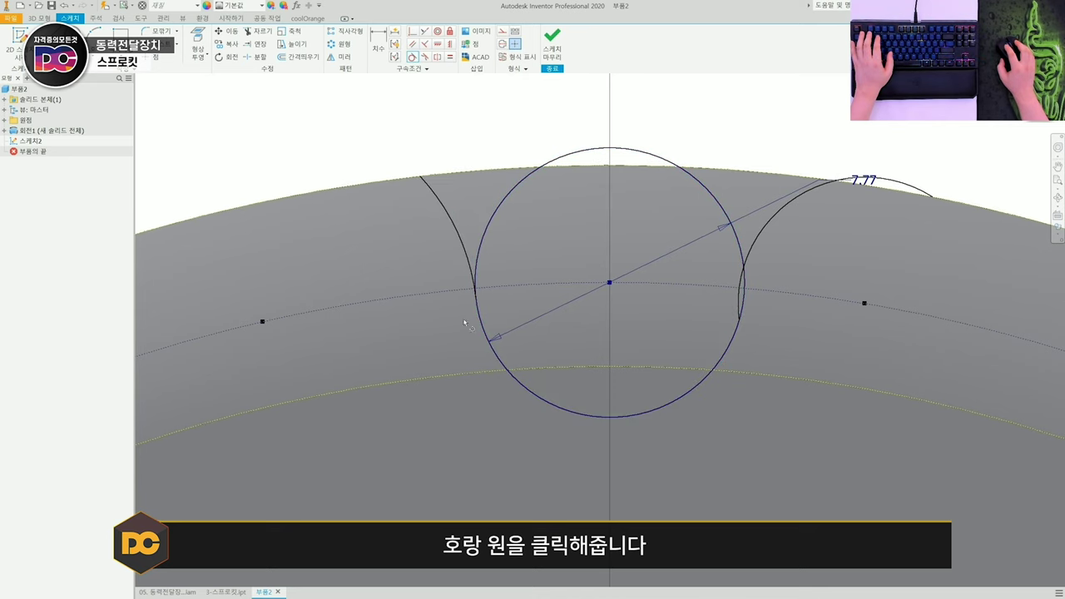
click(735, 341)
click(753, 255)
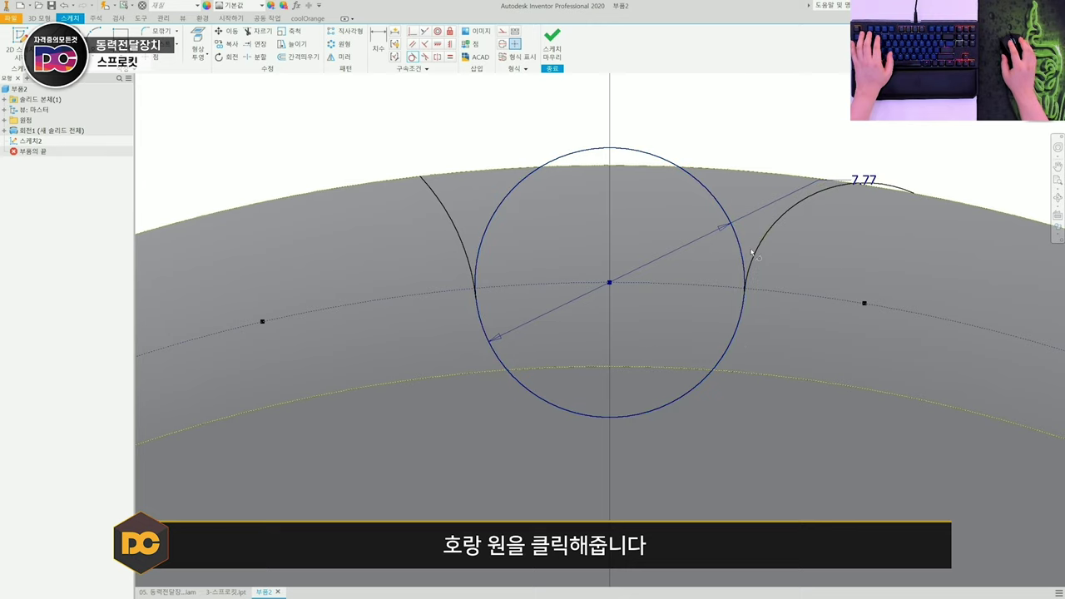
Step: Dimension the radii of both side arcs and set the left arc's radius to 12.7 mm
scroll(776, 300, up, 2)
middle_drag(775, 300, 682, 306)
scroll(696, 309, down, 2)
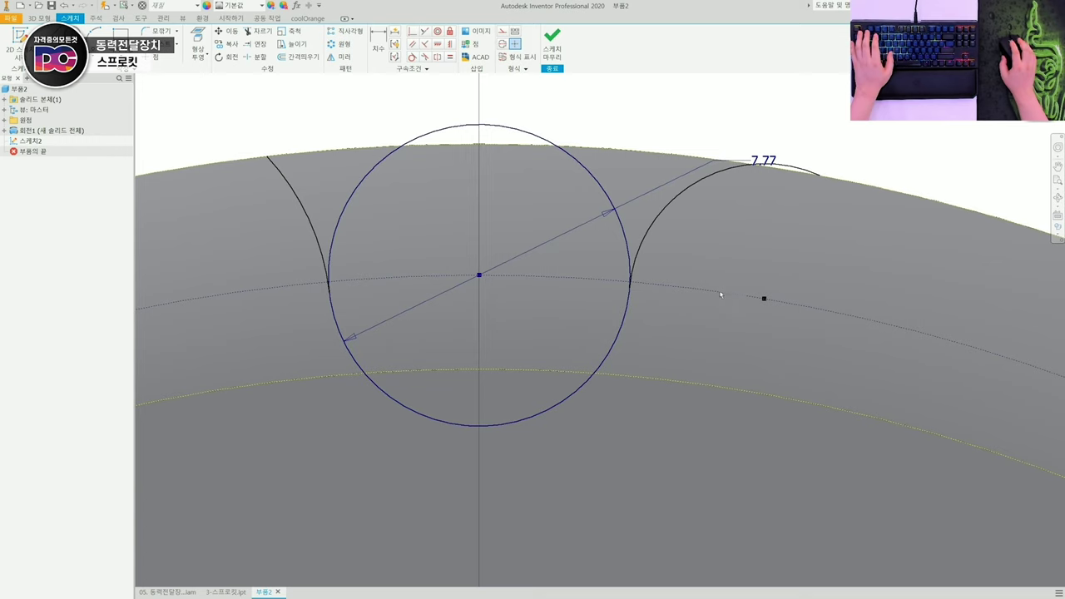
scroll(721, 294, up, 2)
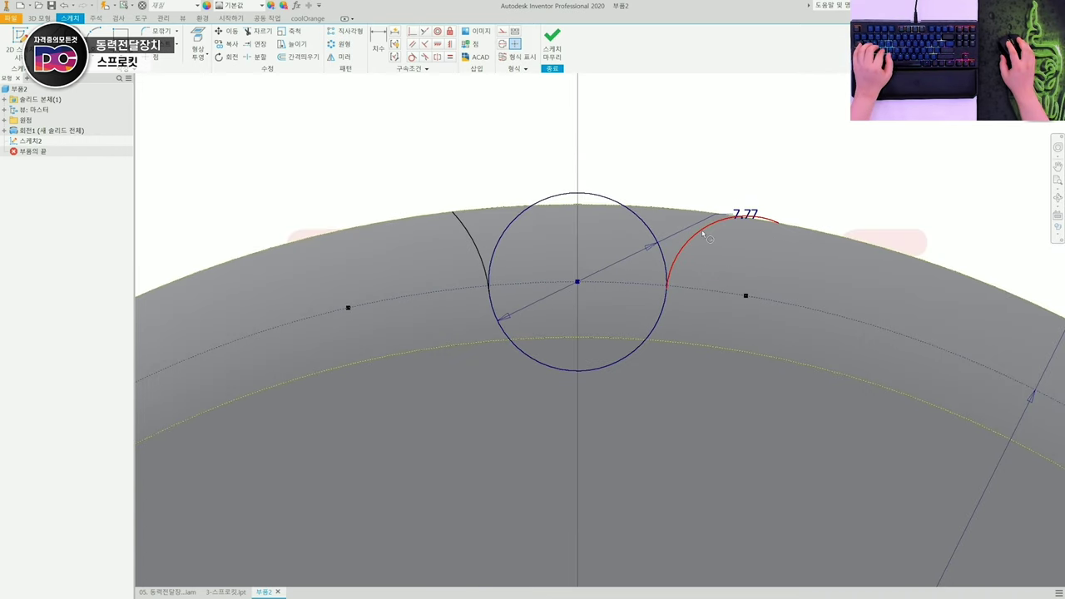
click(698, 232)
key(d)
click(724, 261)
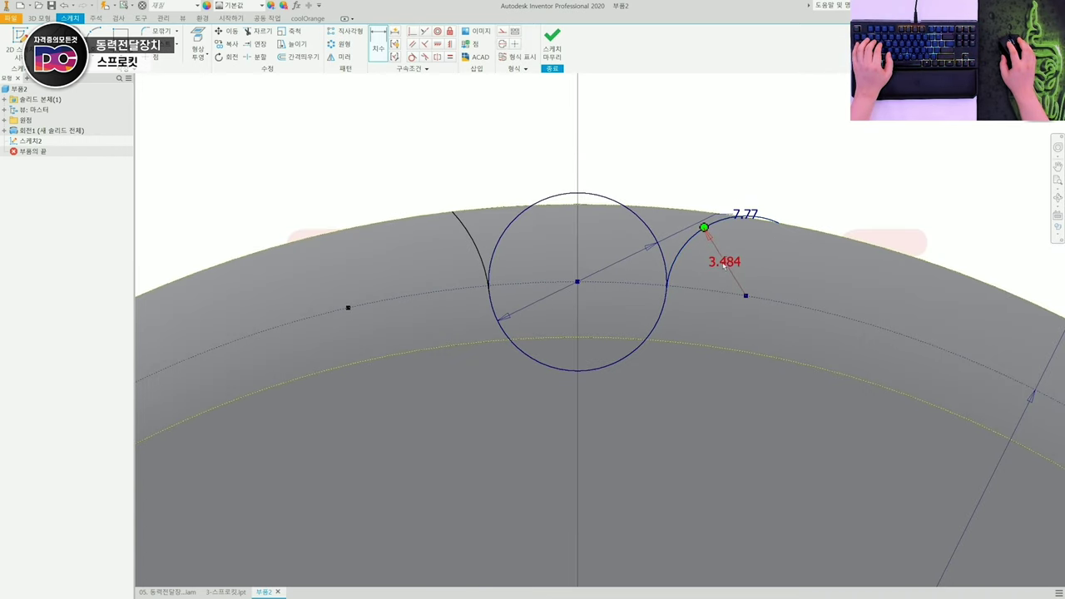
click(470, 245)
click(431, 273)
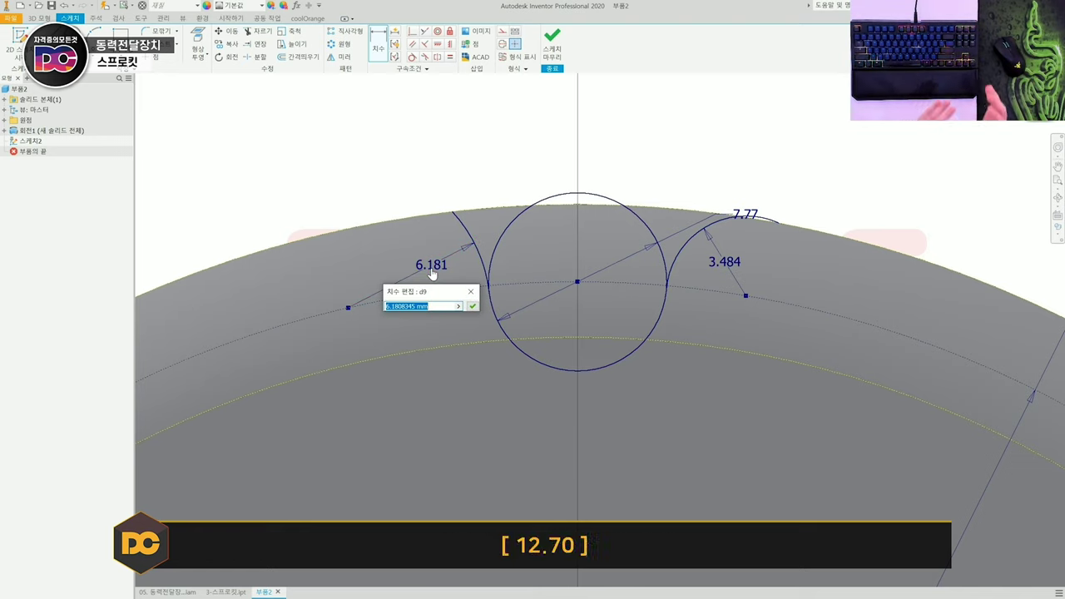
text(12.)
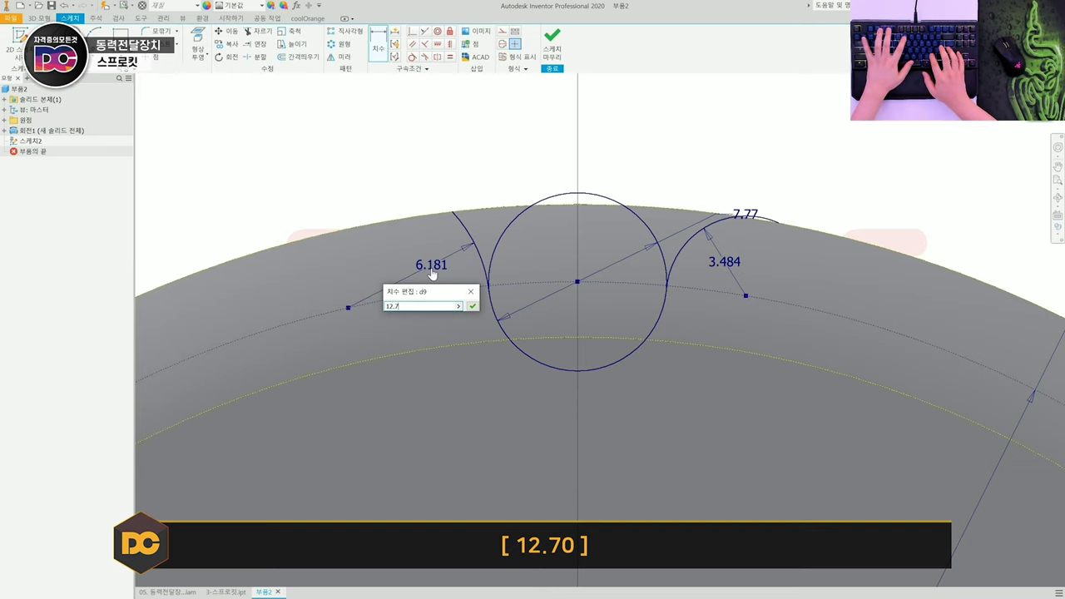
text(7)
key(Return)
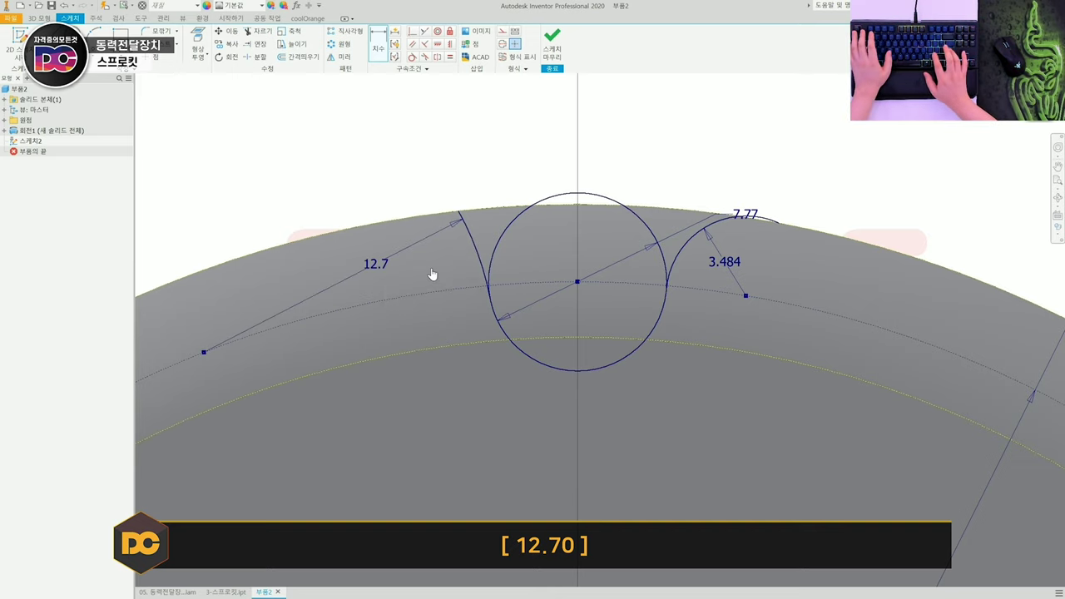
Step: Link the right arc's radius to the left arc's 12.7 mm dimension by reference (d9)
double_click(724, 263)
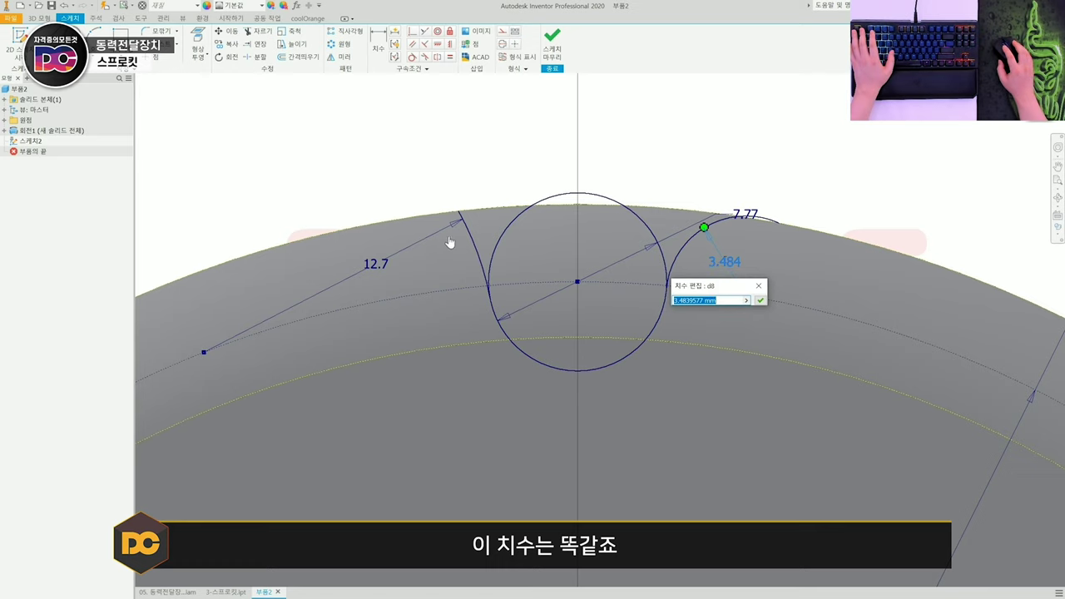
click(376, 264)
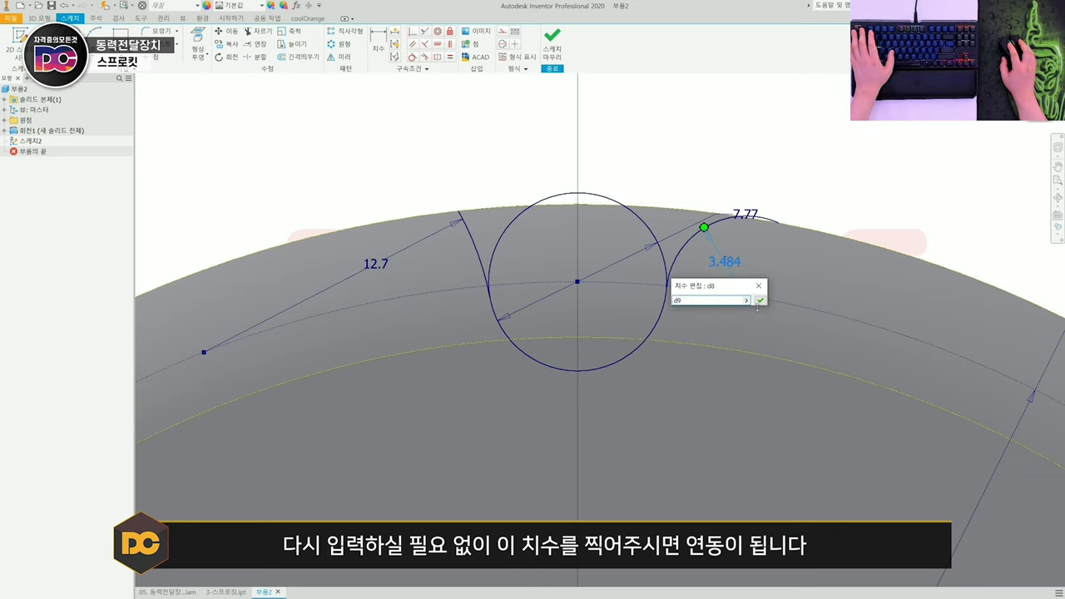
click(760, 301)
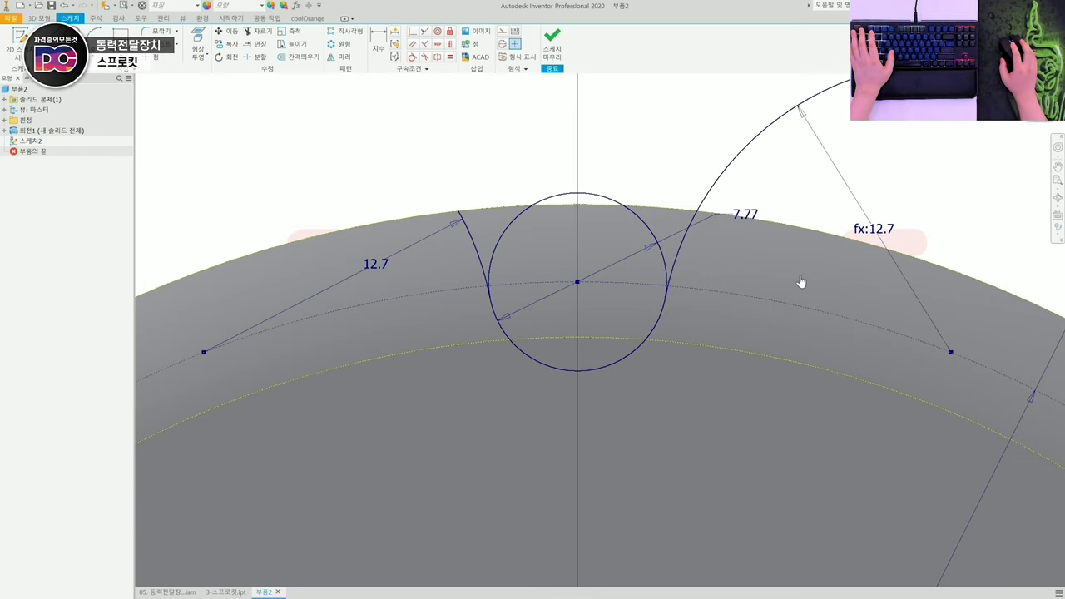
Step: Trim the part of the right arc that extends beyond the disc's outer edge
scroll(818, 267, up, 2)
scroll(593, 280, down, 3)
scroll(801, 365, up, 3)
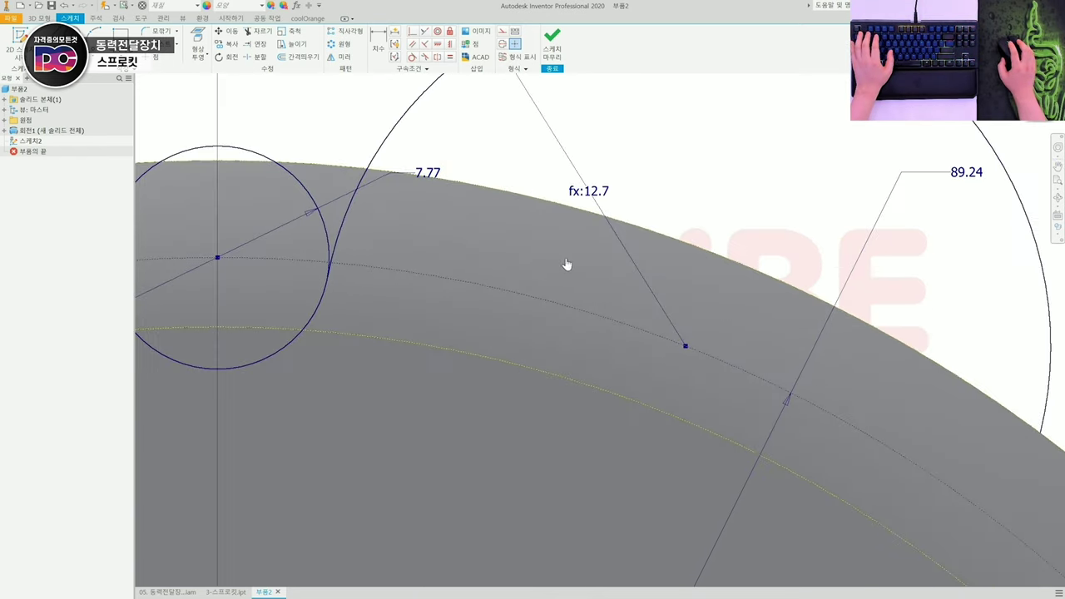
scroll(566, 264, down, 2)
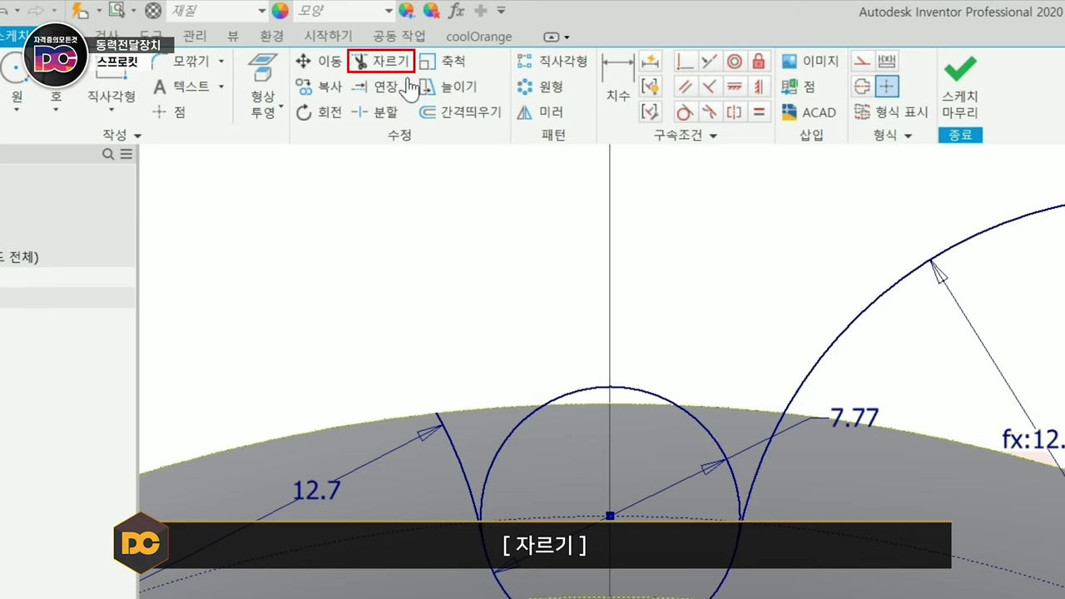
click(383, 62)
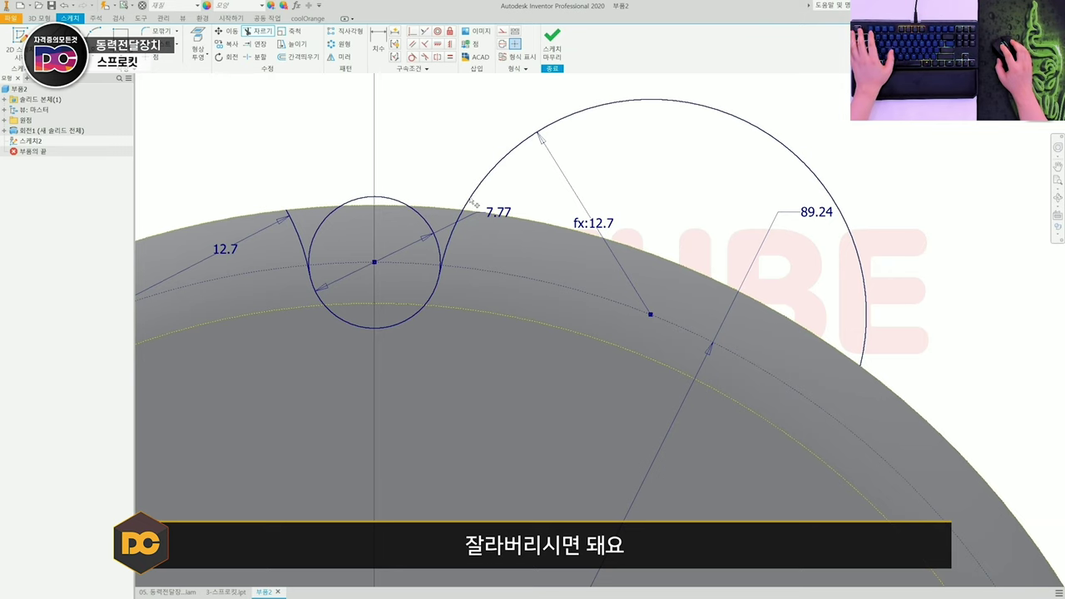
click(471, 205)
middle_drag(524, 278, 678, 279)
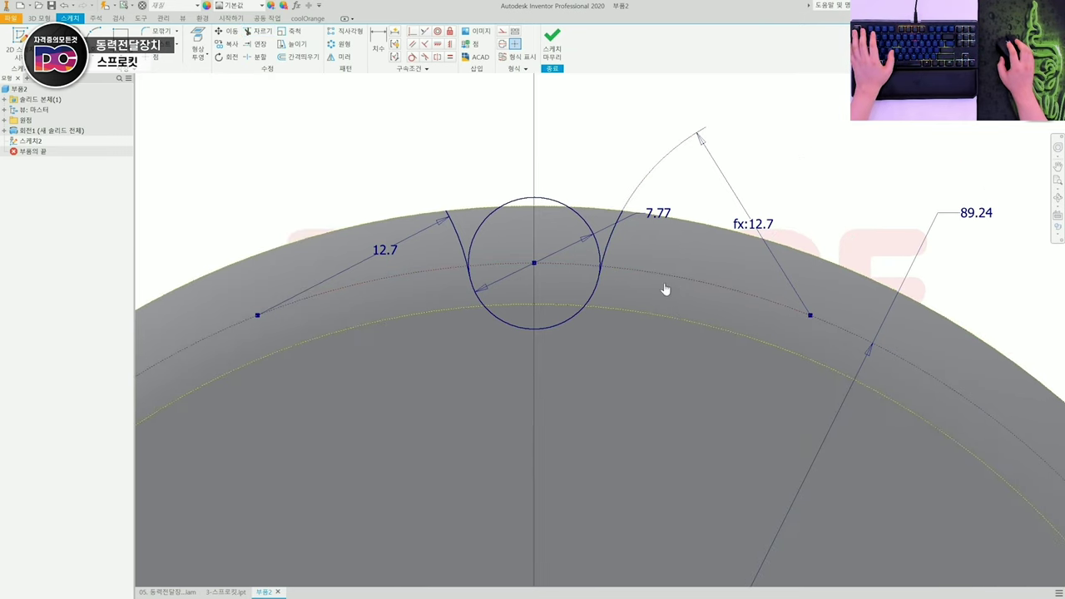
key(Escape)
scroll(607, 394, down, 1)
middle_drag(608, 395, 642, 367)
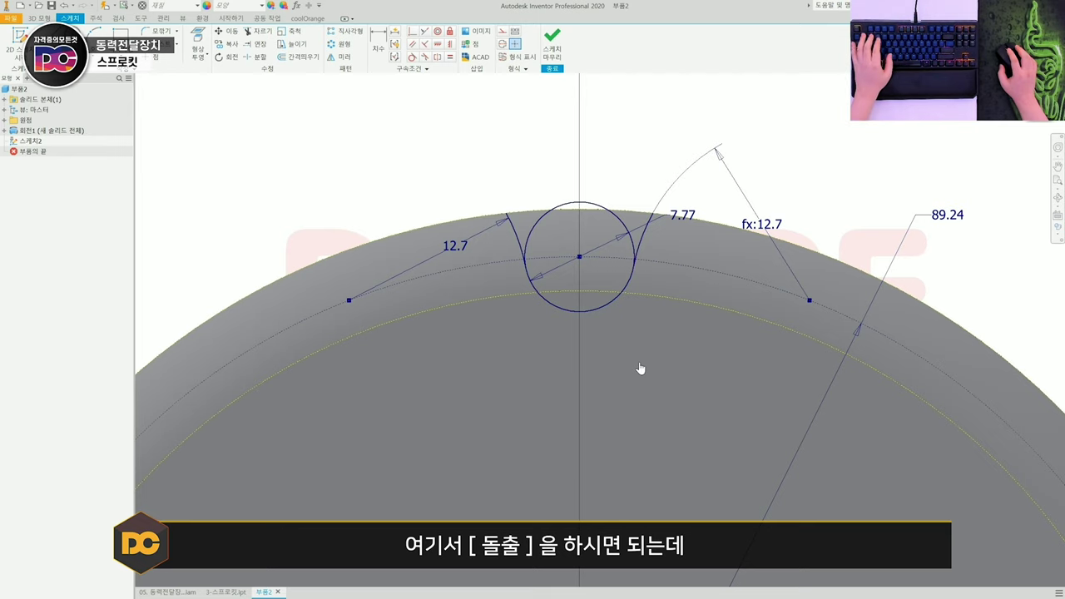
key(e)
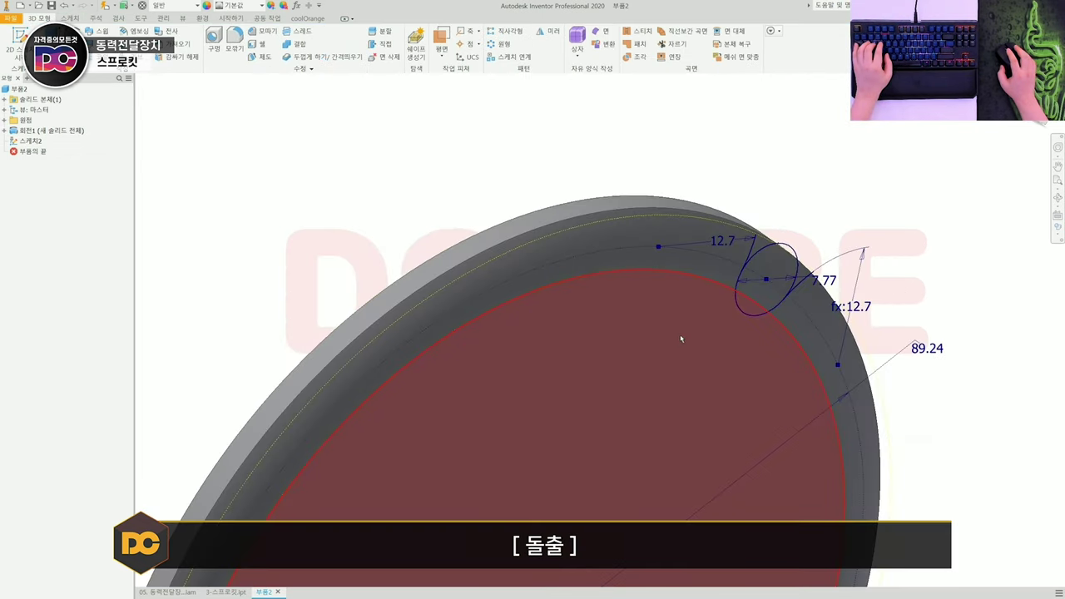
click(789, 301)
scroll(751, 229, up, 5)
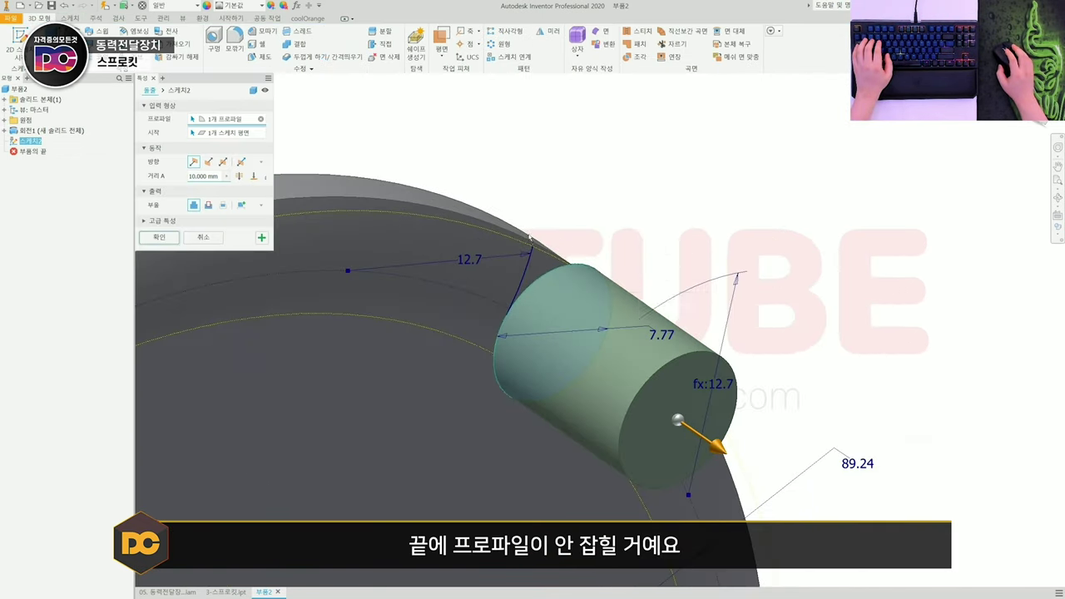
key(Escape)
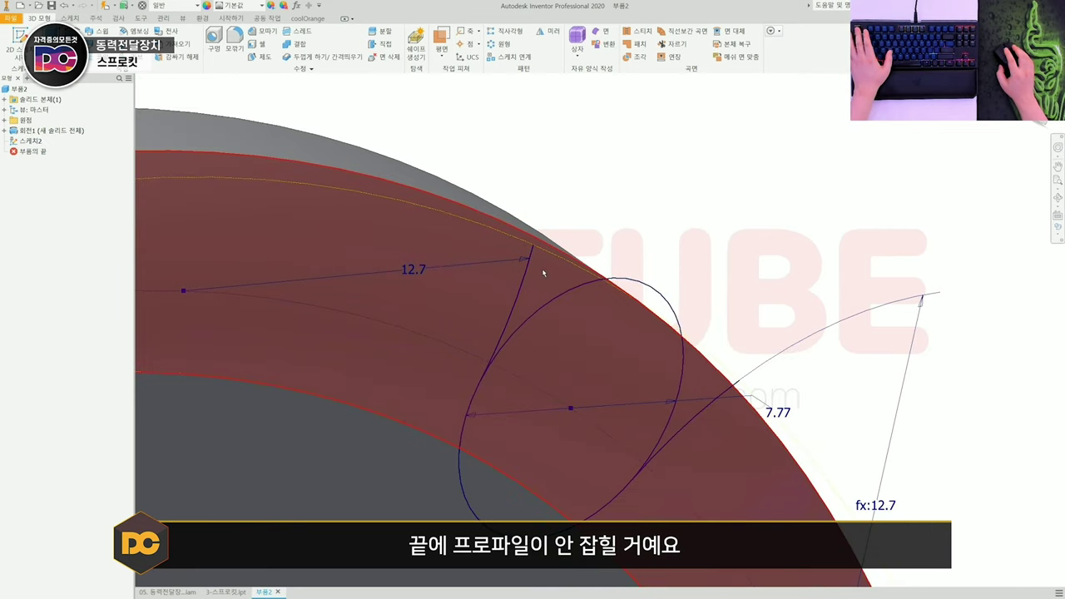
Step: Inspect the projected edges on the disc and reopen the tooth-gap sketch for editing
scroll(543, 285, down, 5)
middle_drag(428, 307, 524, 263)
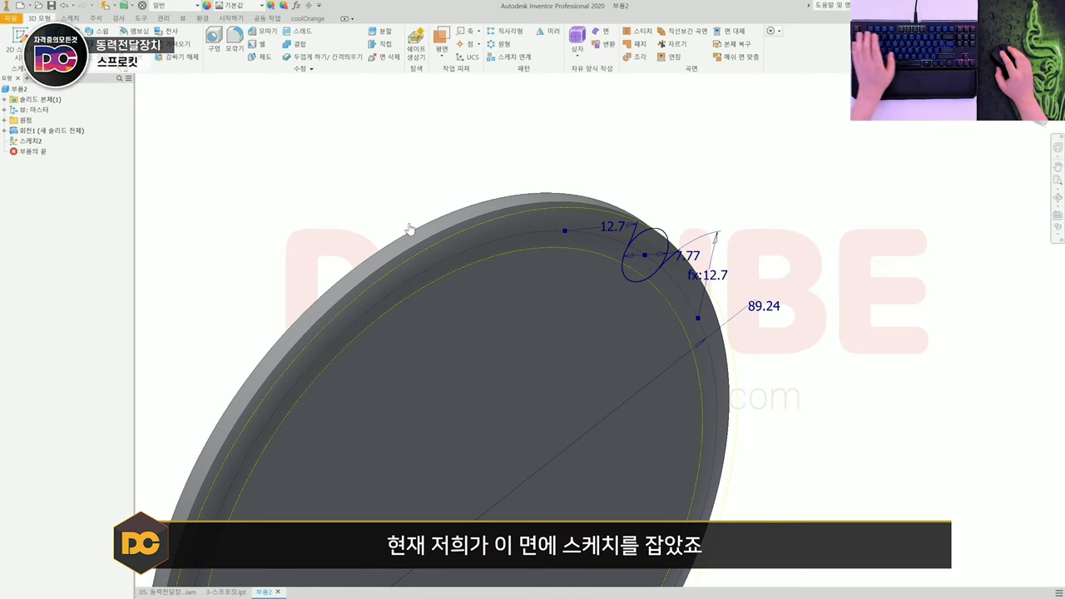
scroll(591, 249, up, 4)
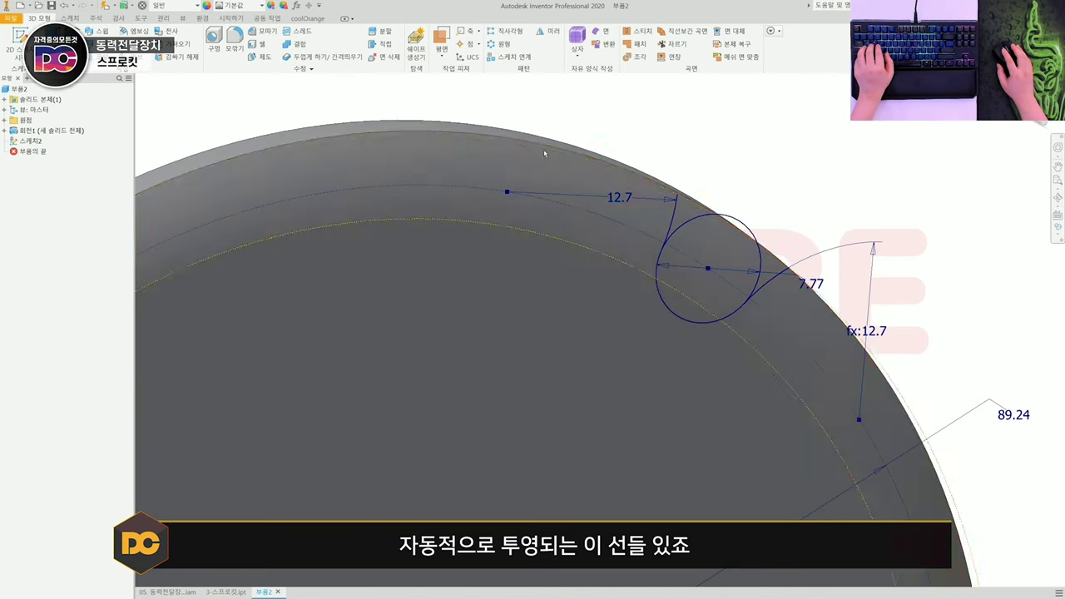
shift+middle_drag(542, 241, 661, 273)
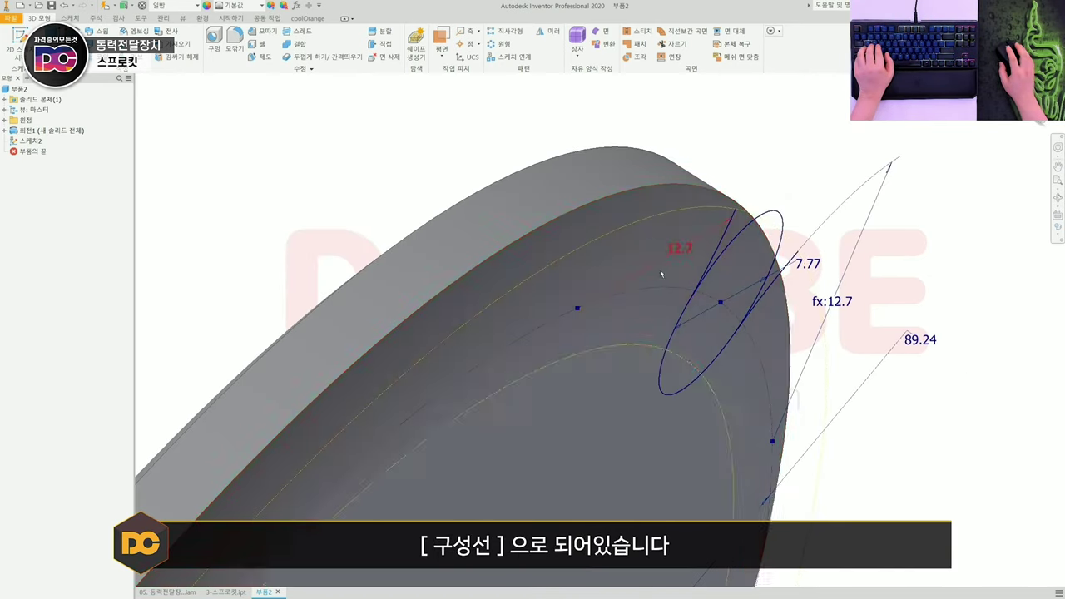
click(32, 142)
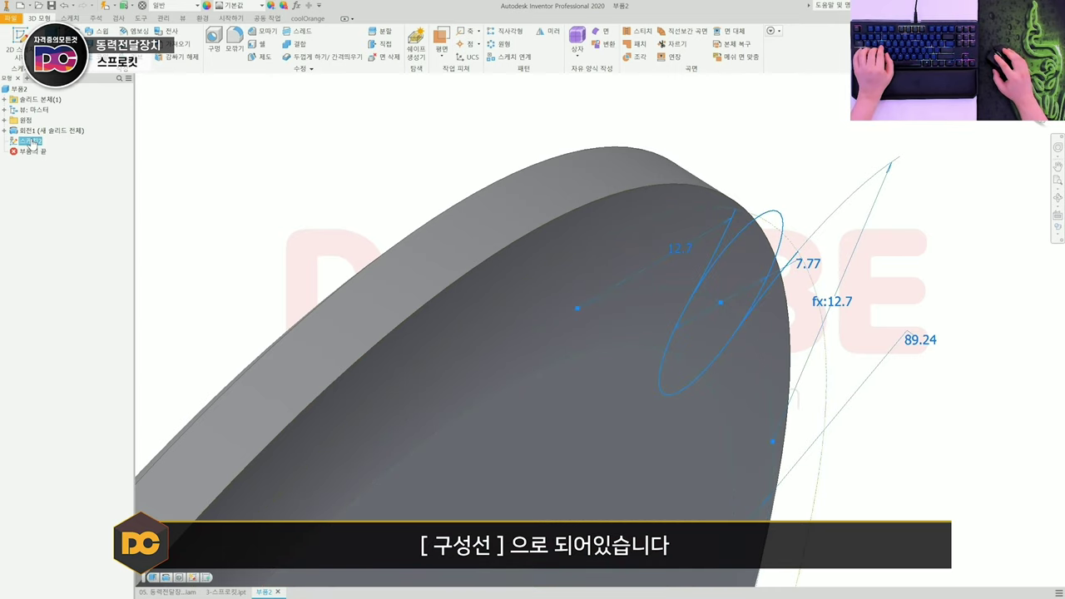
double_click(31, 141)
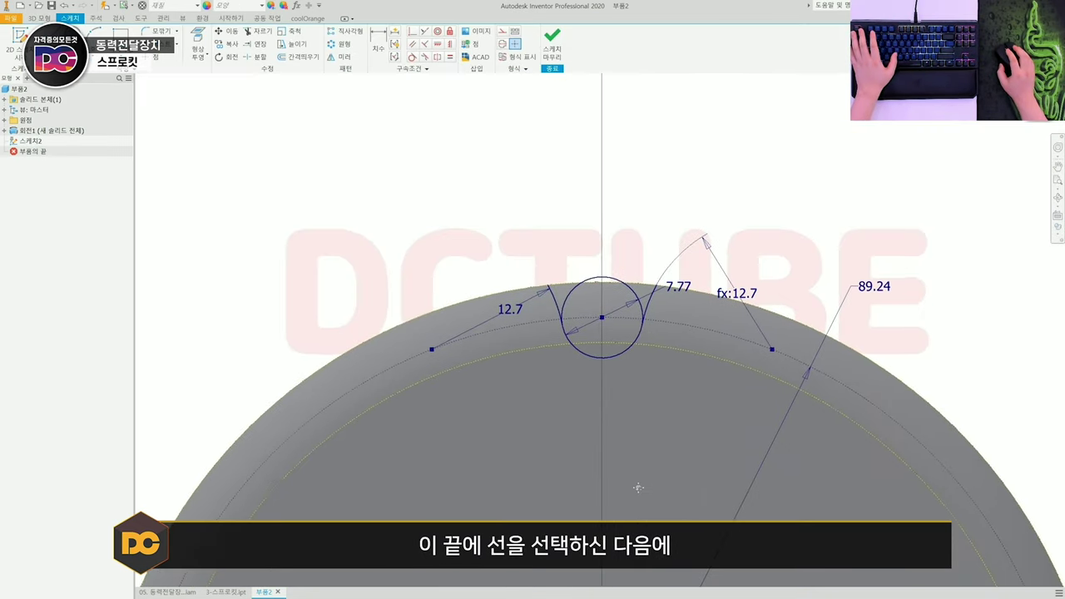
Step: Convert the projected outer edge of the disc from construction geometry to a normal solid line
scroll(530, 266, up, 3)
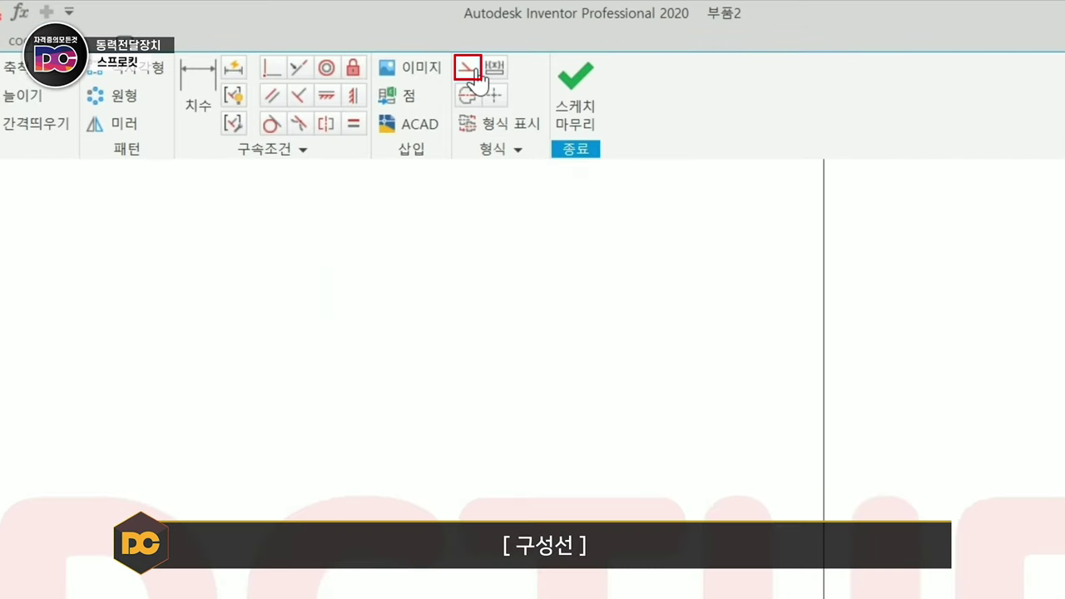
click(473, 70)
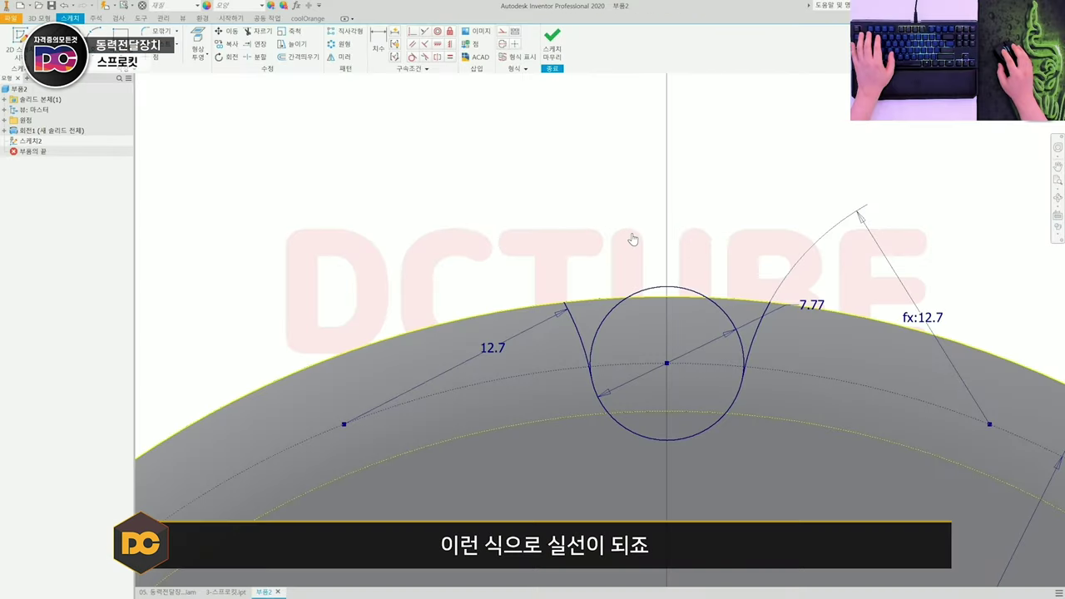
shift+middle_drag(549, 371, 610, 381)
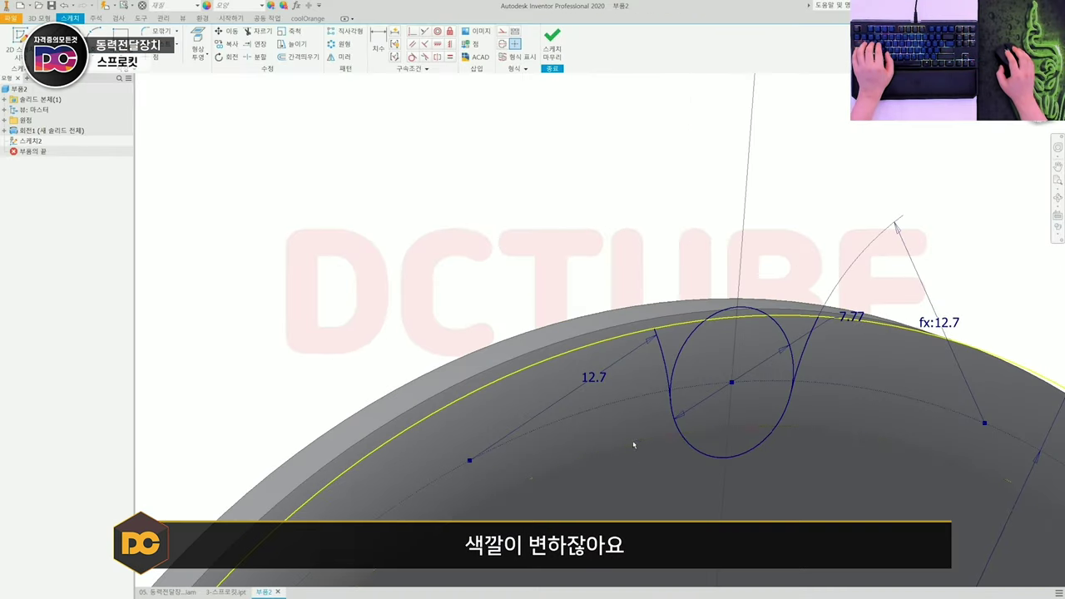
Step: Try to extrude the three tooth-gap regions bounded by the side arcs, the circle and the disc's outer edge
key(e)
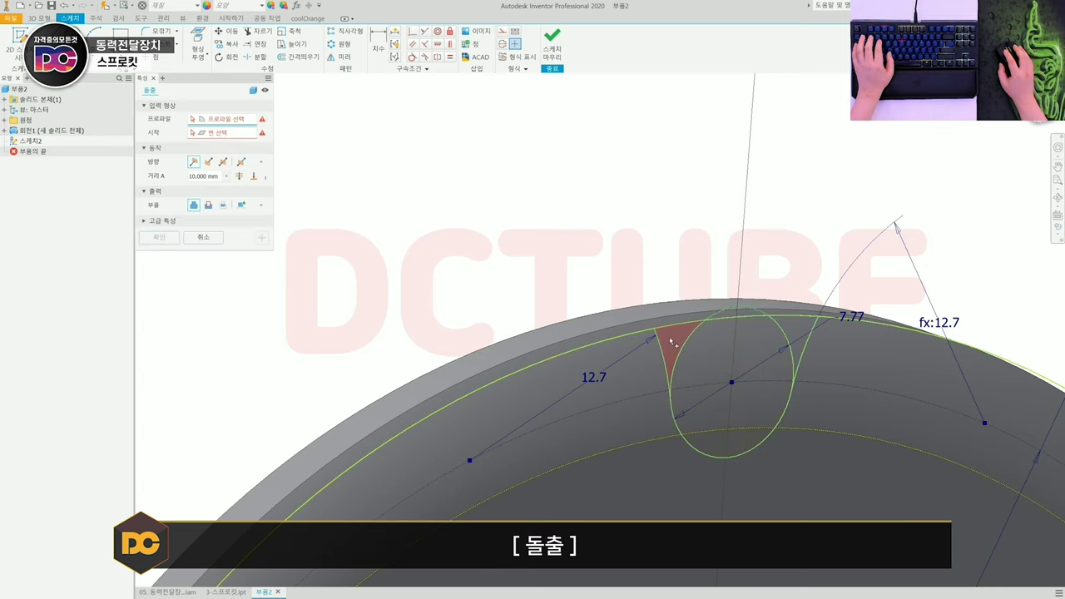
click(670, 338)
click(729, 378)
click(806, 322)
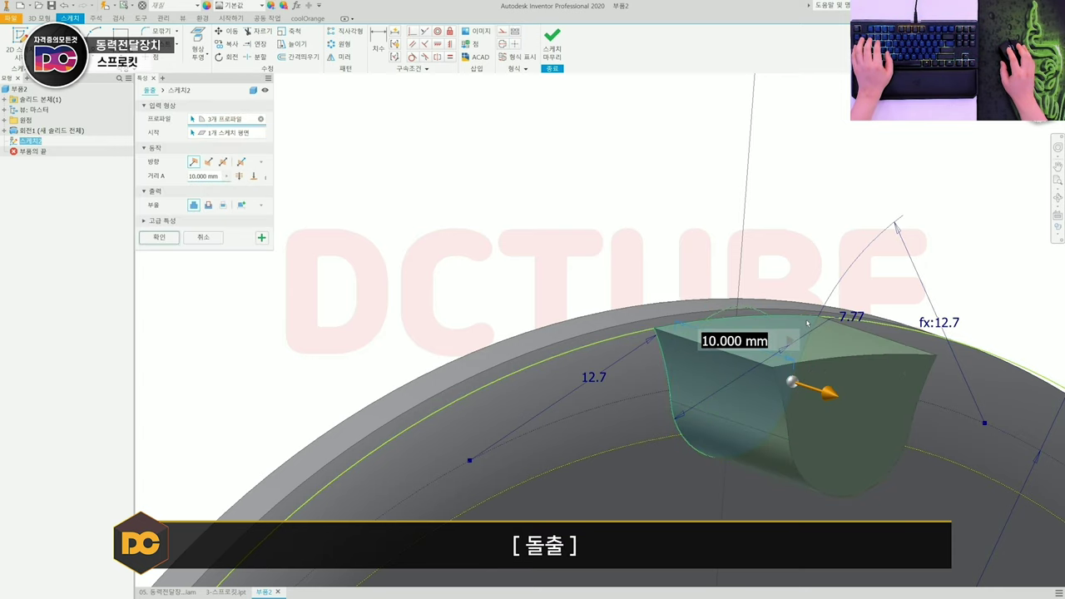
key(Escape)
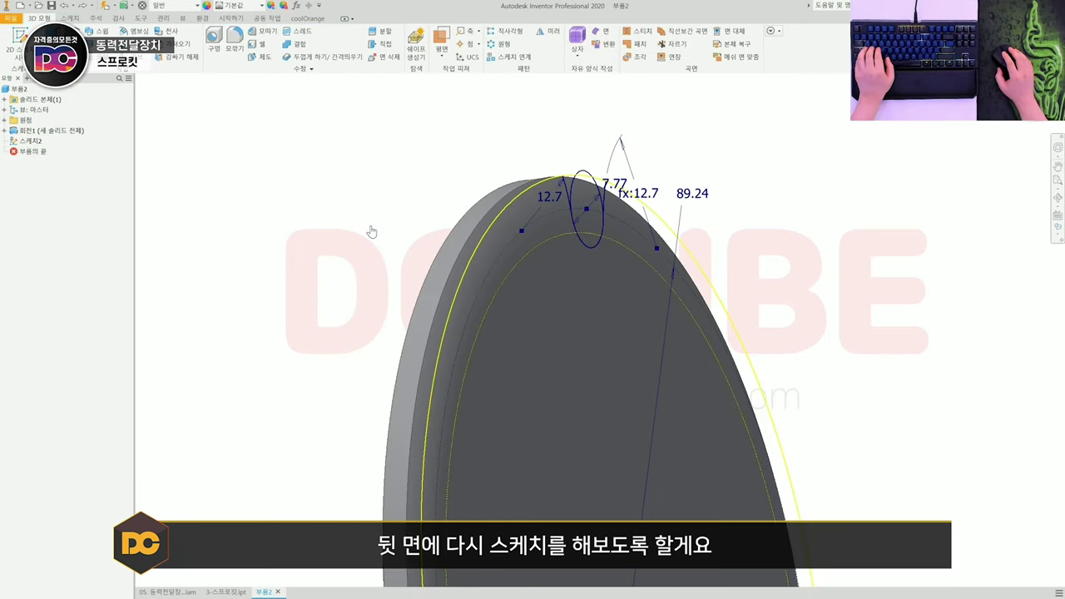
Step: Start a sketch on the disc's flat rear face and try to extrude from its projected construction edges
shift+middle_drag(350, 237, 535, 278)
click(536, 284)
key(s)
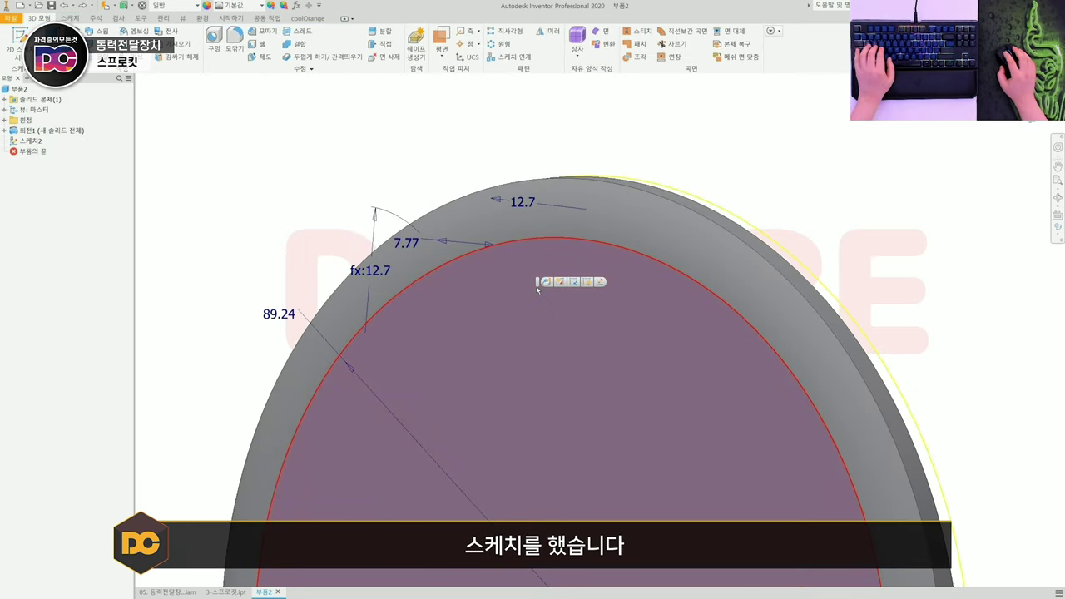
click(538, 291)
scroll(468, 247, up, 2)
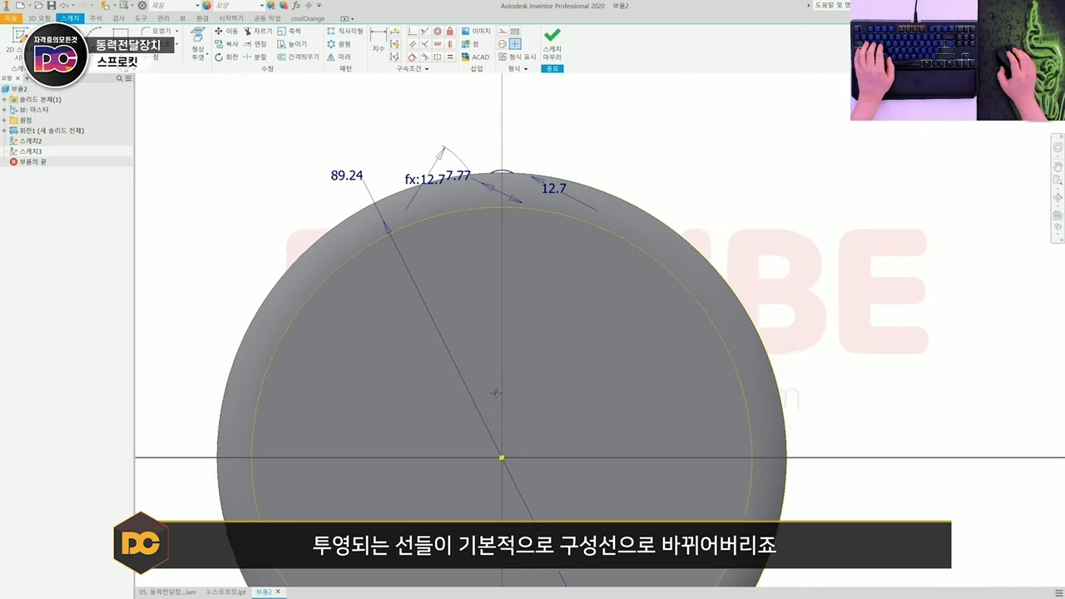
scroll(501, 213, up, 2)
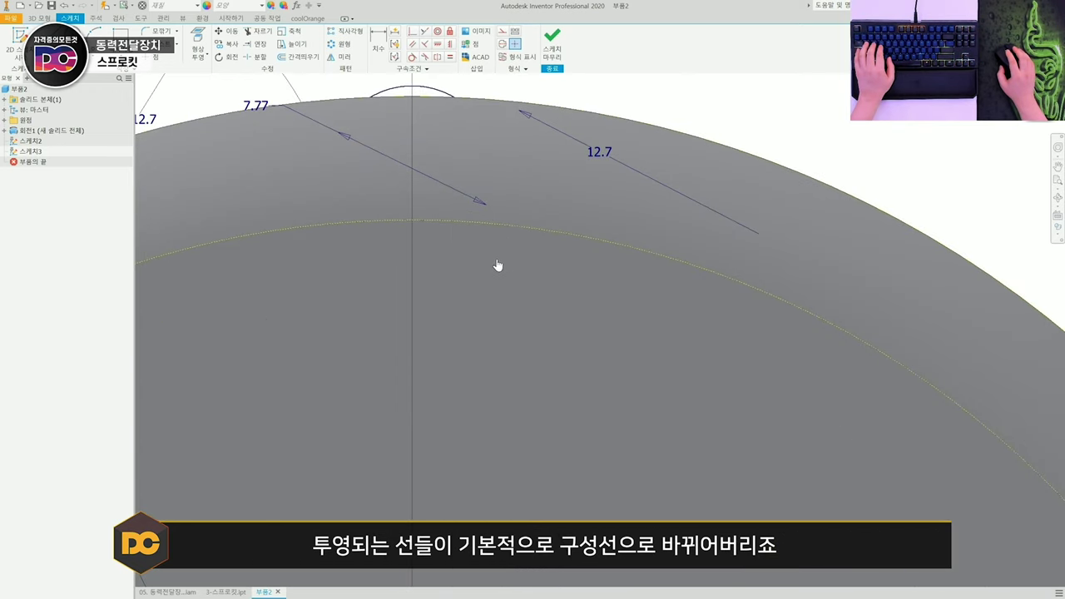
scroll(498, 264, down, 1)
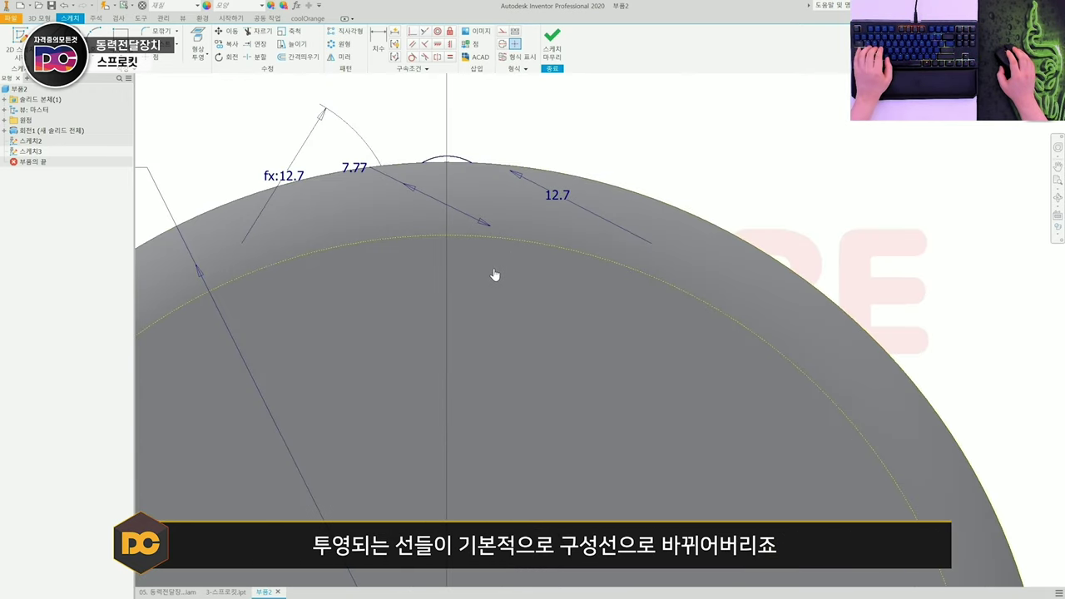
key(e)
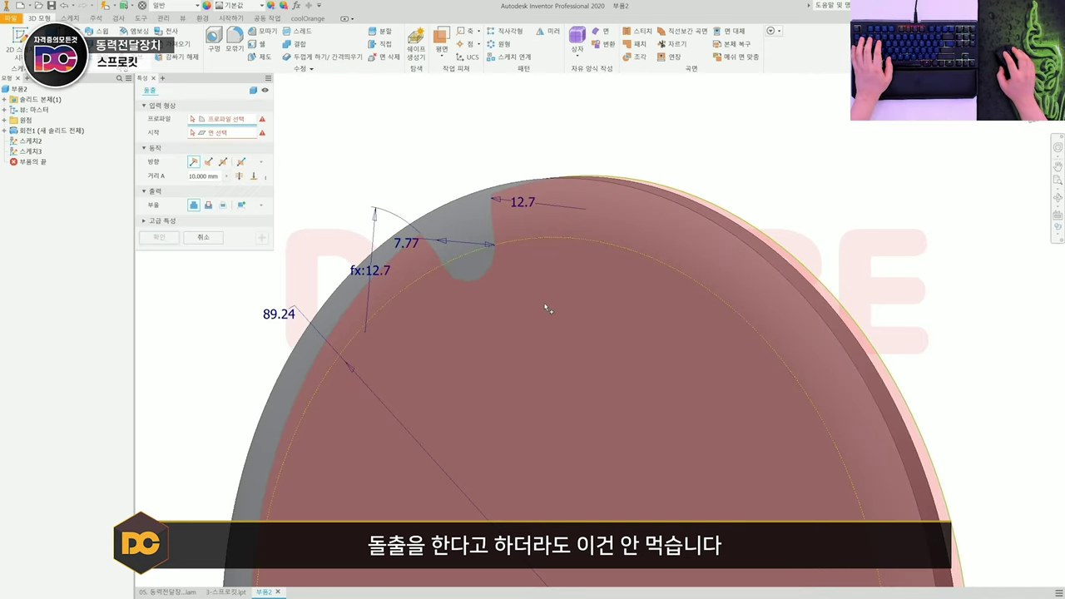
key(Escape)
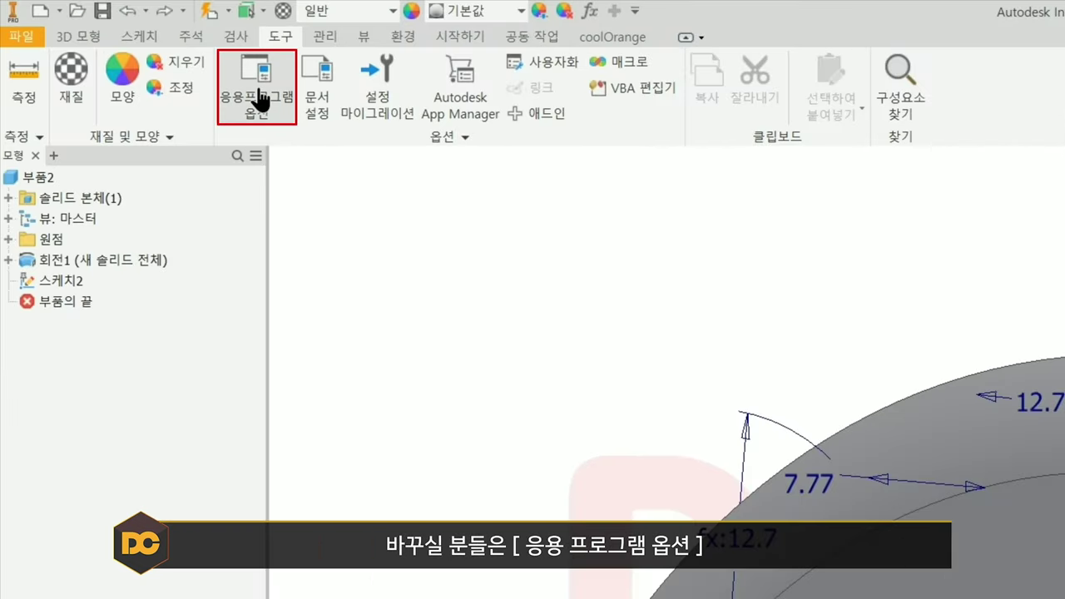
Step: Open the application options and start a new sketch on the disc's flat rear face
click(129, 52)
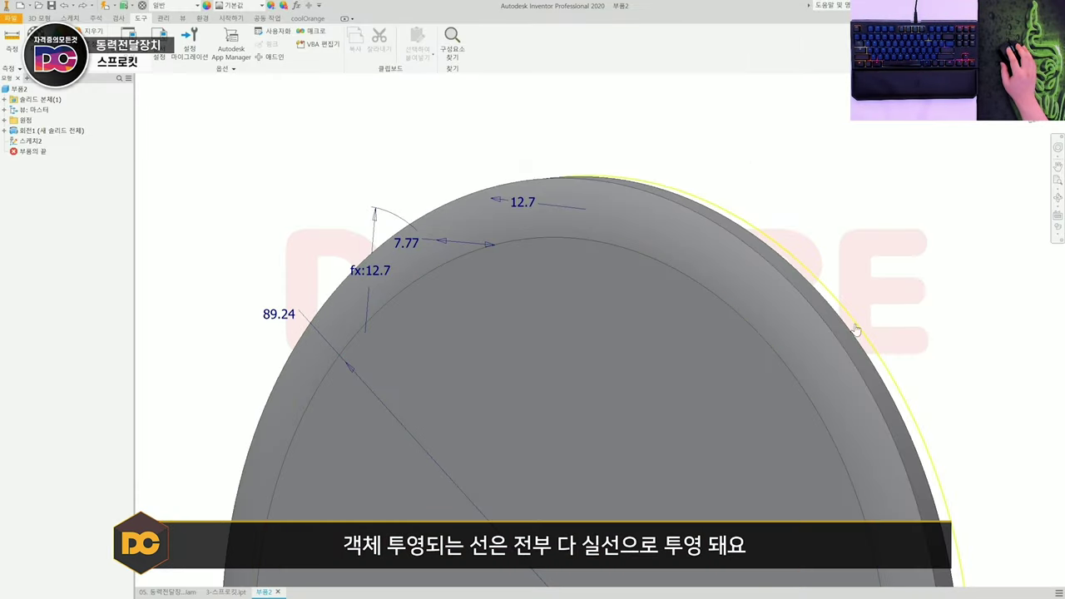
key(s)
click(582, 339)
scroll(575, 341, down, 3)
middle_drag(582, 320, 550, 416)
scroll(582, 187, up, 3)
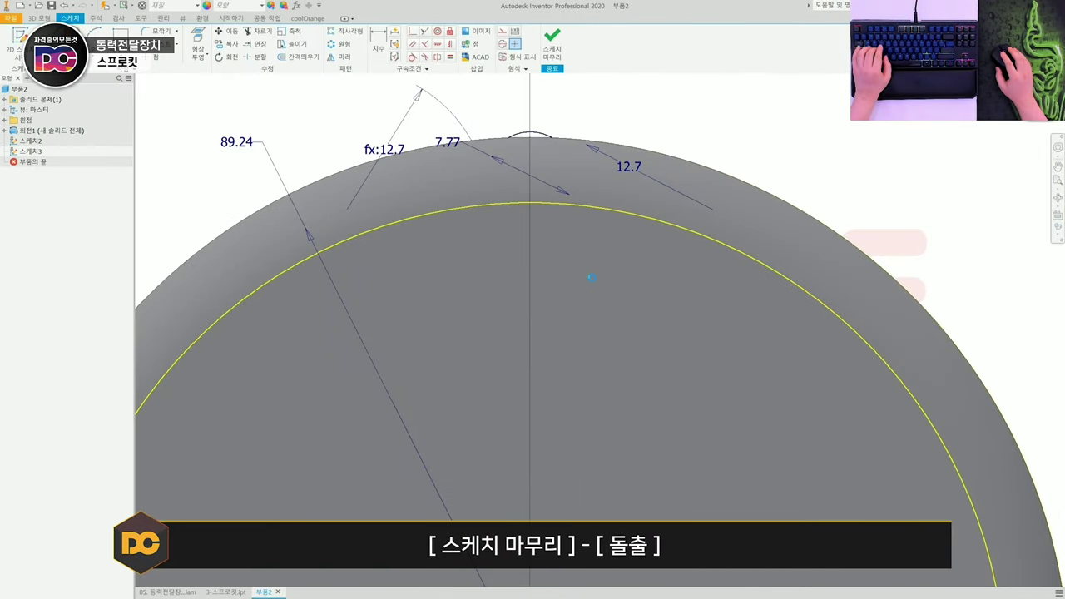
Step: Try to extrude the circular region of the rear-face sketch by 10 mm
key(e)
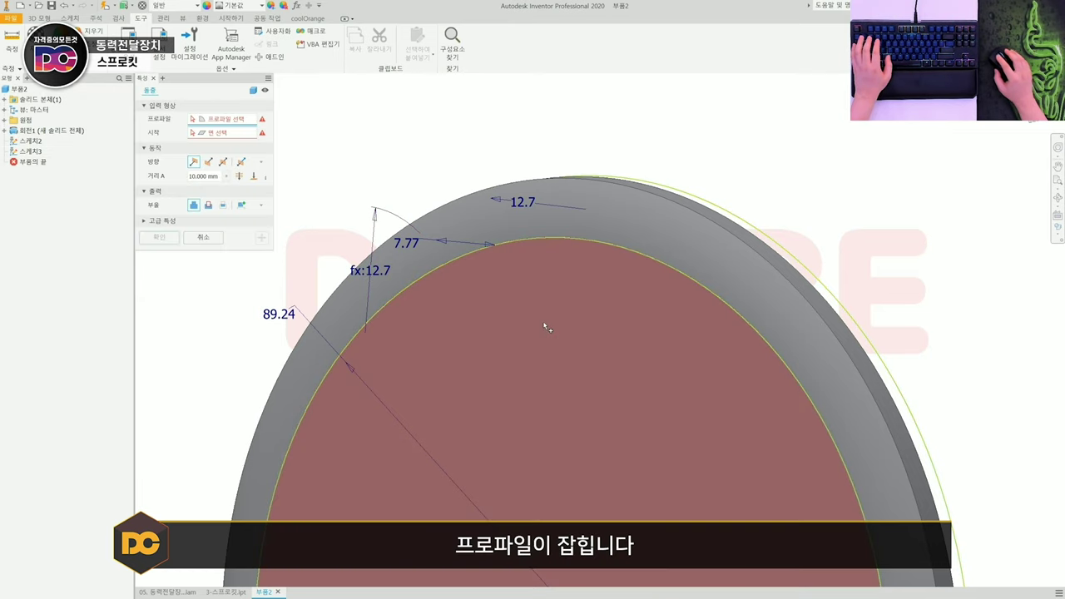
click(544, 326)
scroll(568, 331, down, 2)
shift+middle_drag(567, 331, 587, 254)
scroll(524, 356, up, 2)
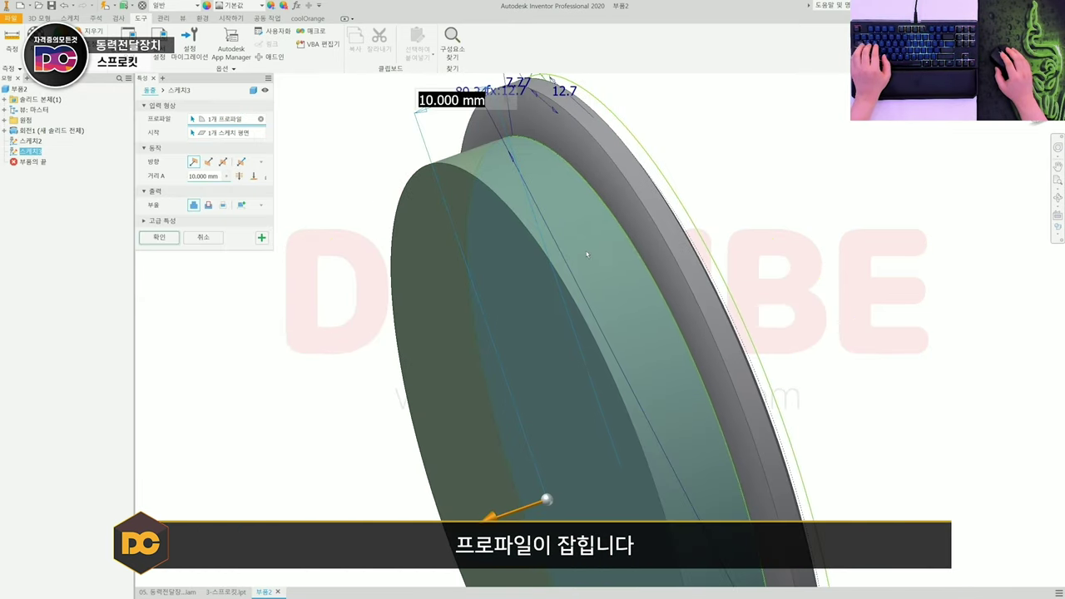
key(Escape)
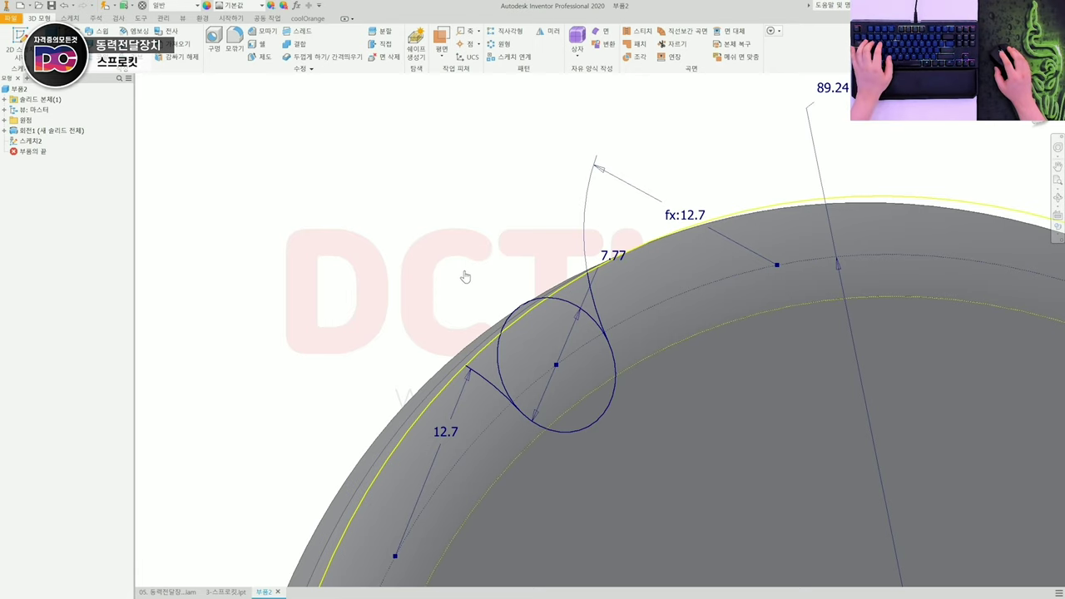
Step: Test an extrusion of the circle region and both side regions of the tooth-gap sketch
key(e)
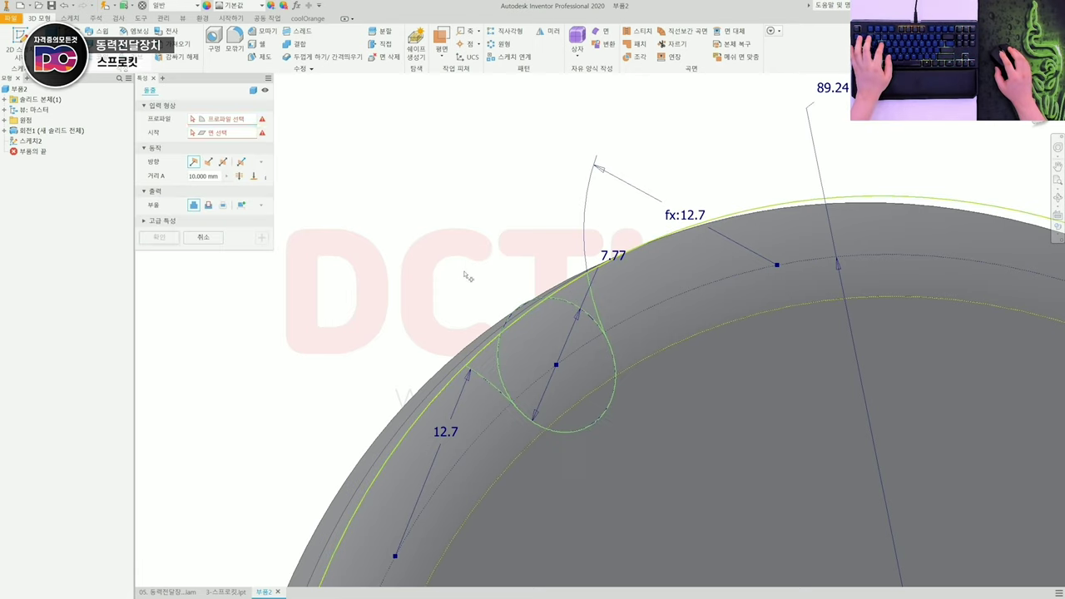
click(495, 370)
click(583, 298)
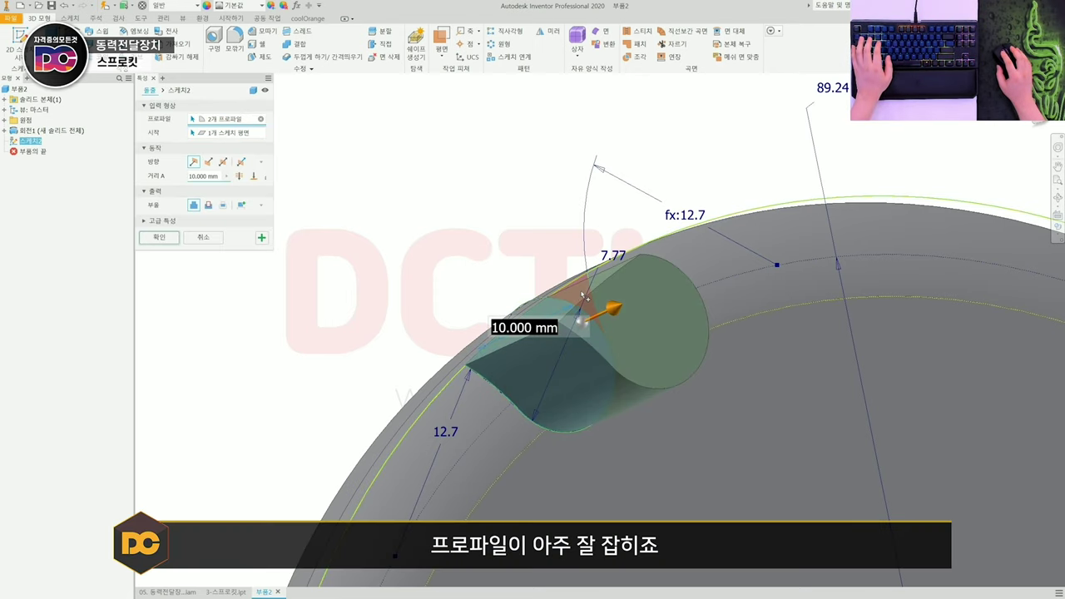
click(559, 313)
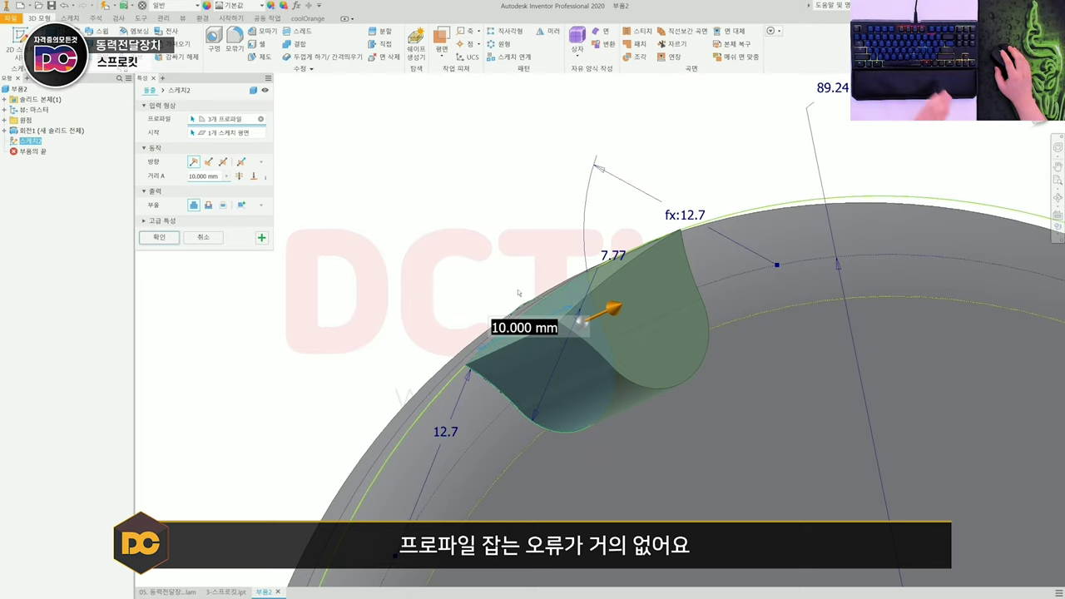
mouse_move(654, 362)
shift+middle_down()
mouse_move(673, 368)
mouse_move(634, 352)
mouse_move(635, 369)
mouse_move(648, 347)
shift+middle_up()
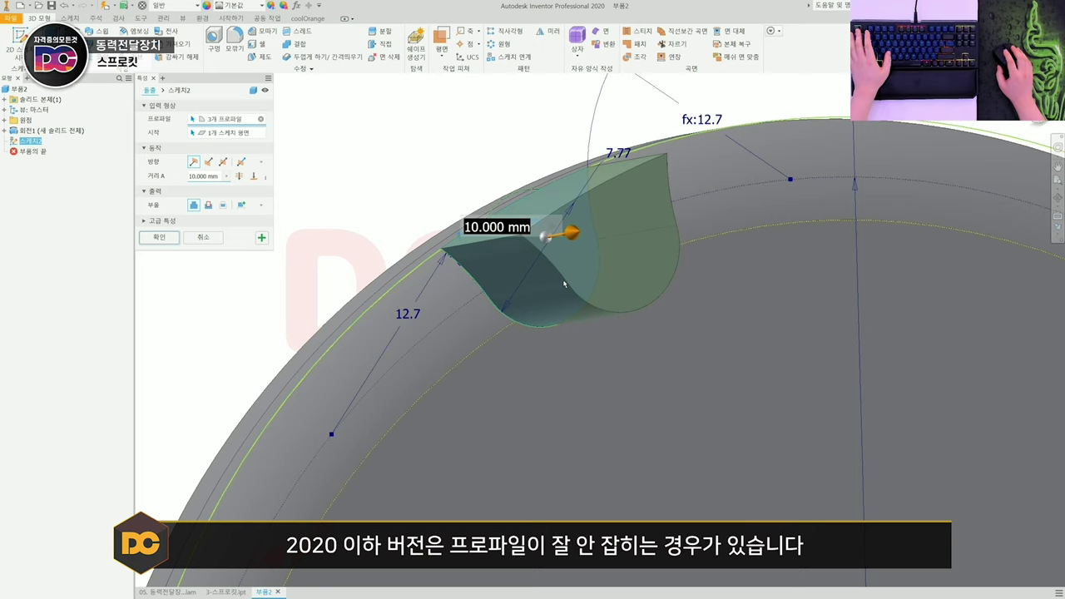
key(Escape)
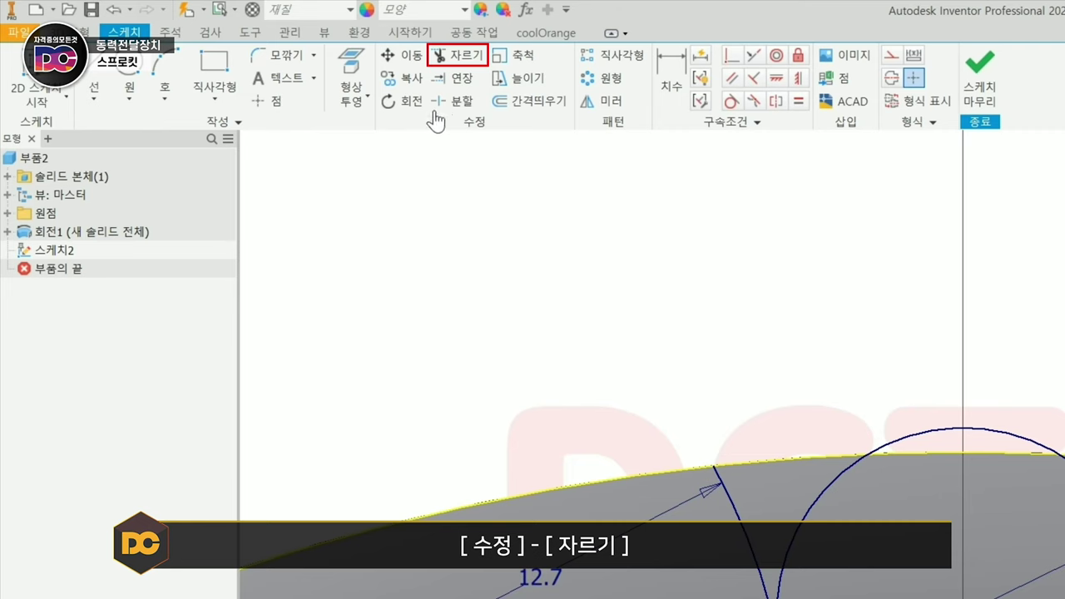
Step: Trim the upper part of the circle between the two side arcs, leaving only the rounded bottom of the tooth gap
click(454, 59)
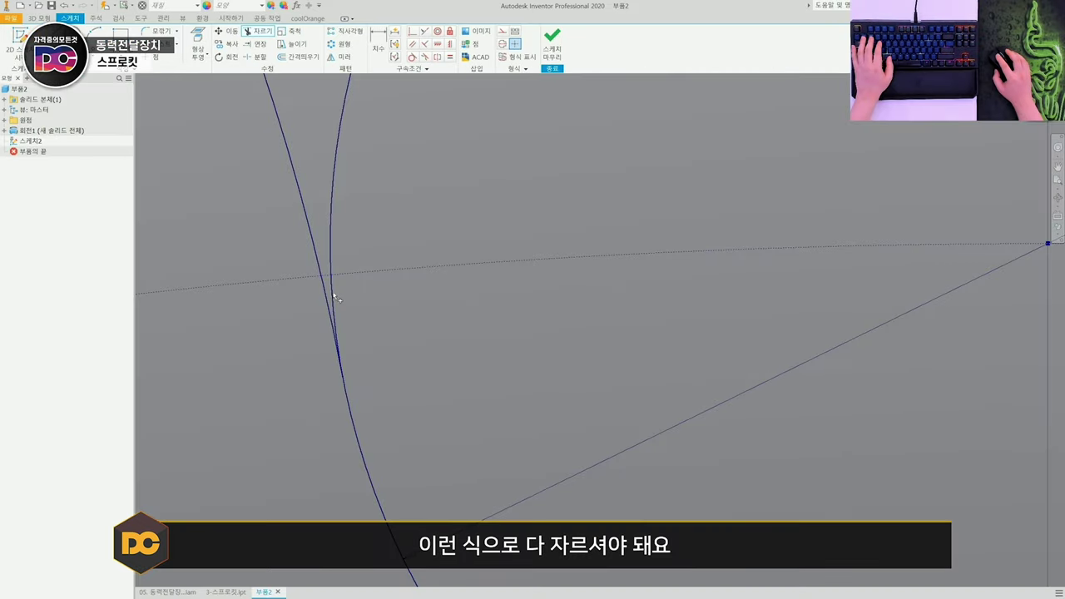
click(332, 296)
scroll(338, 295, down, 2)
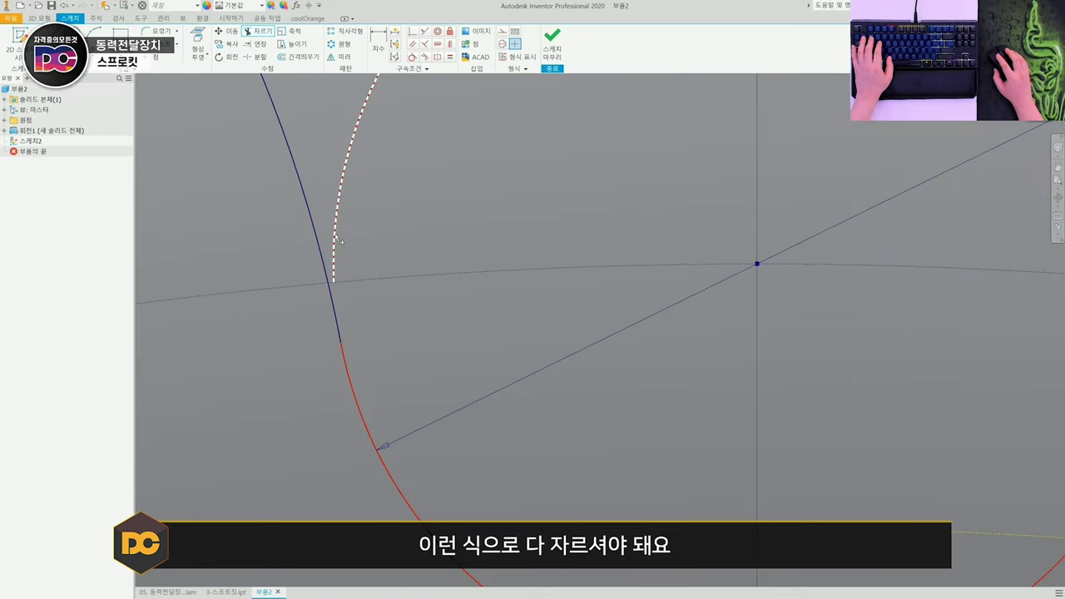
click(336, 238)
scroll(355, 244, down, 4)
click(518, 106)
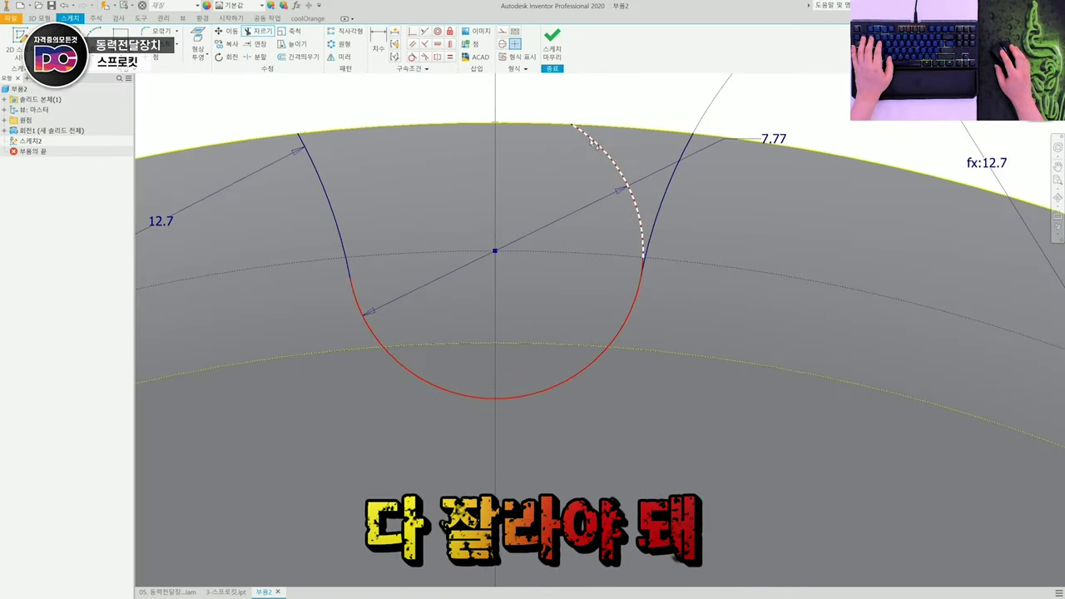
click(636, 221)
scroll(653, 274, up, 5)
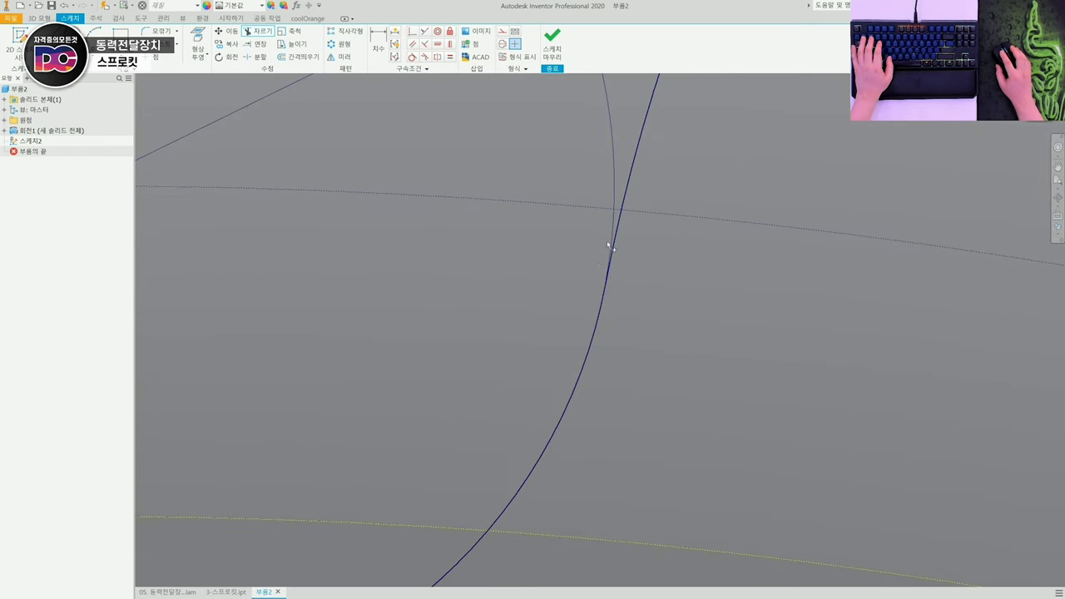
scroll(585, 277, down, 5)
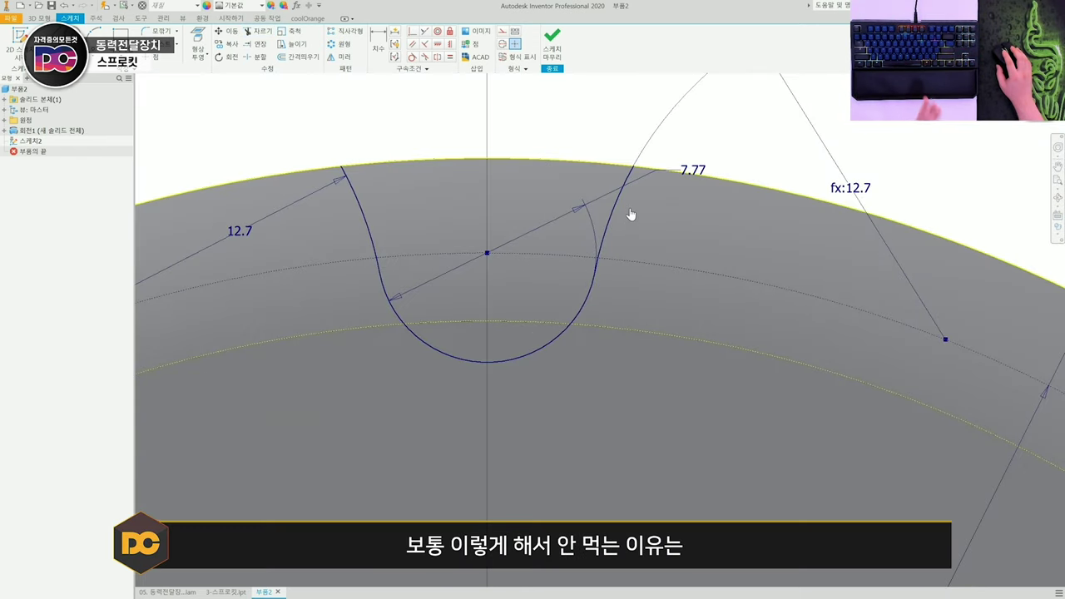
Step: Close the top of the tooth gap with a center-point arc about the disc's center, joining the side arcs' outer ends
middle_drag(578, 202, 612, 256)
scroll(597, 209, up, 3)
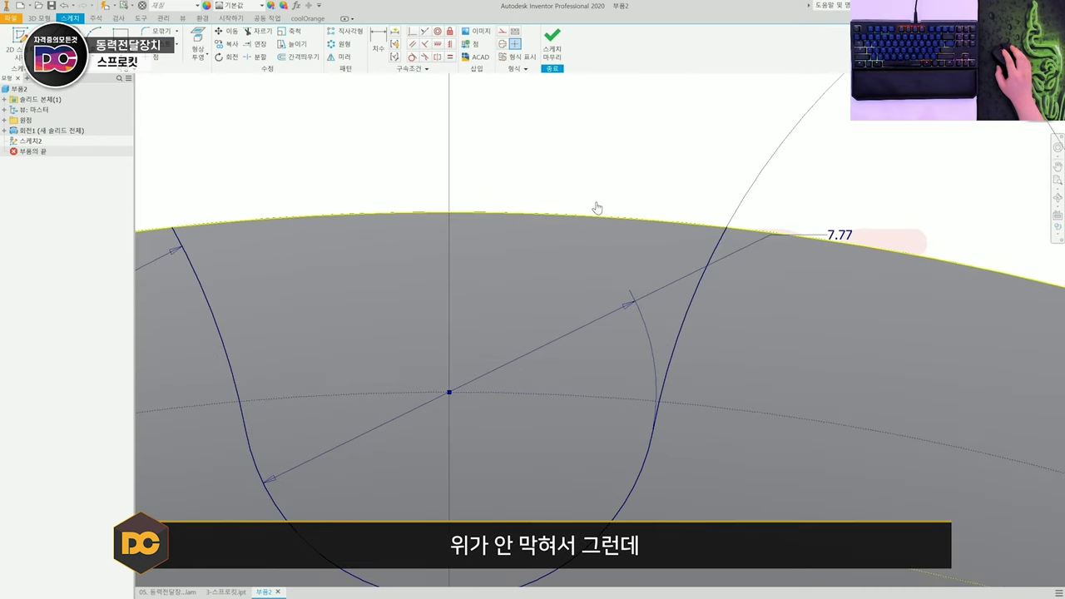
scroll(551, 223, down, 2)
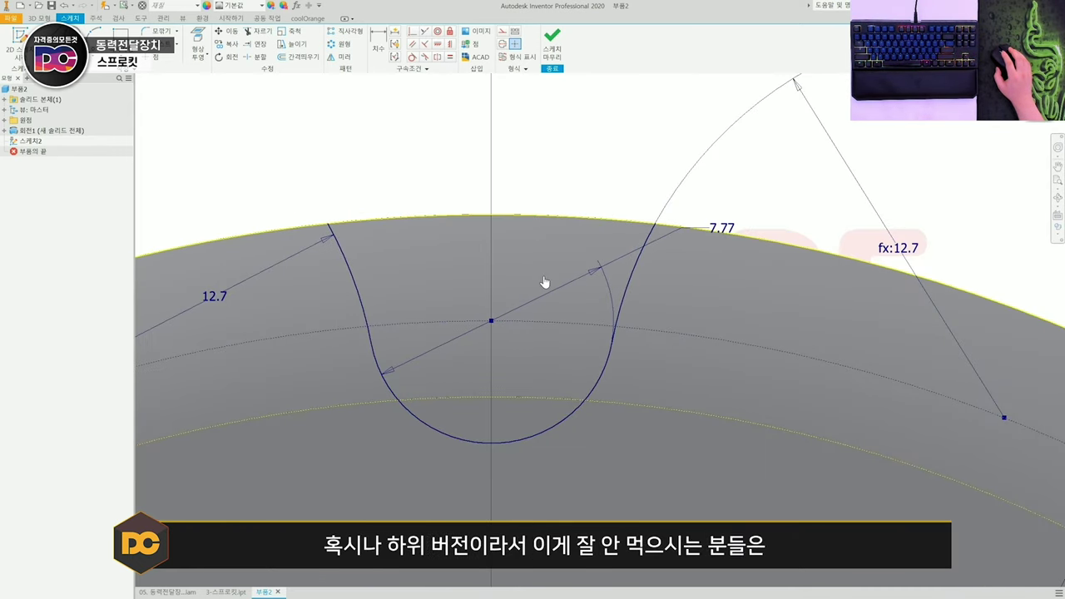
scroll(544, 264, up, 2)
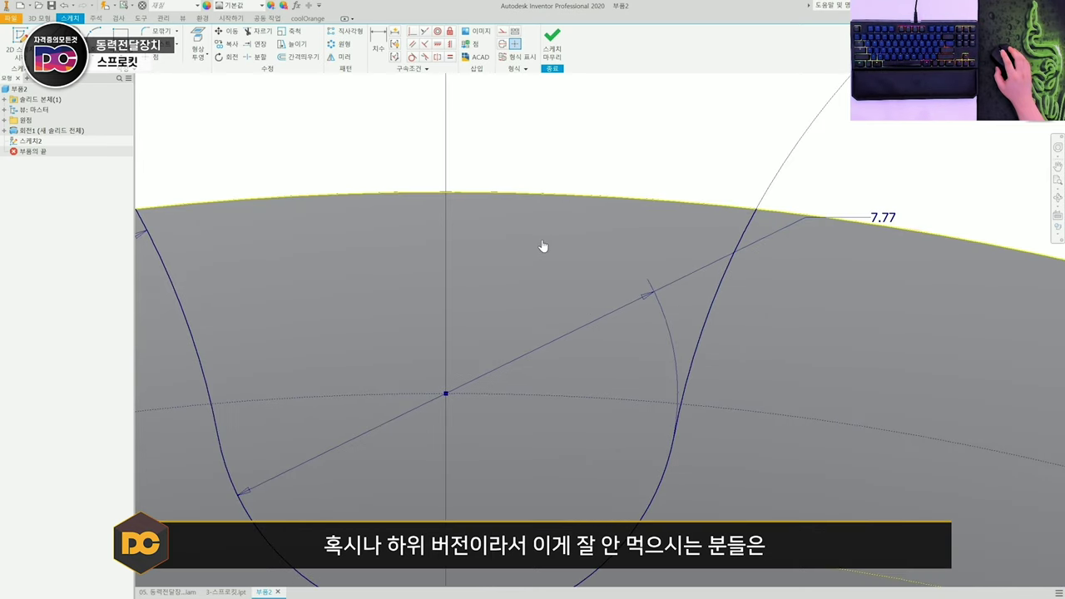
scroll(542, 246, down, 3)
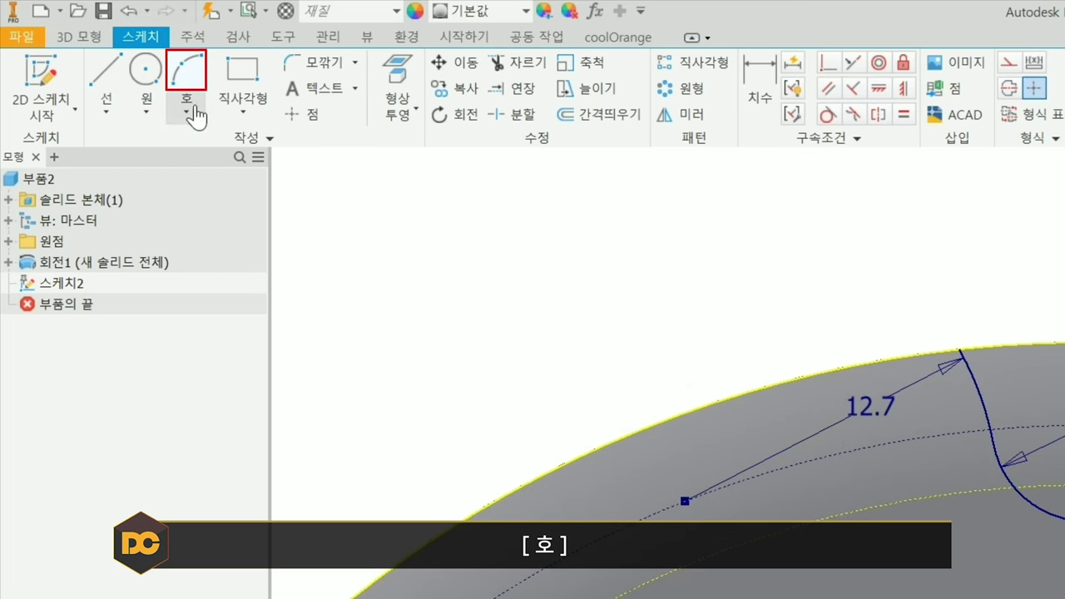
click(192, 112)
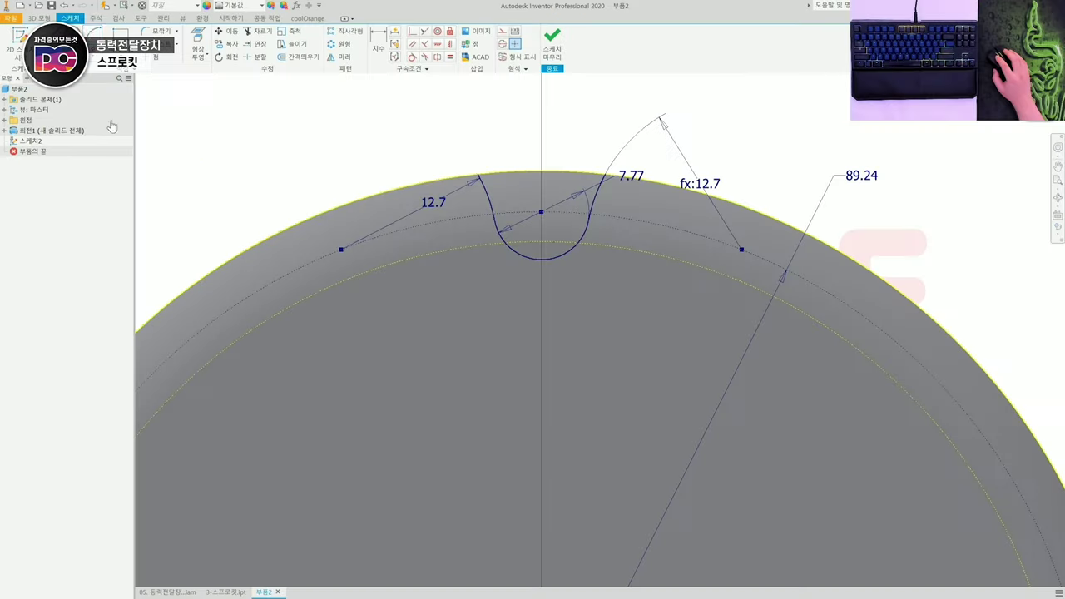
scroll(487, 370, down, 3)
scroll(455, 351, up, 4)
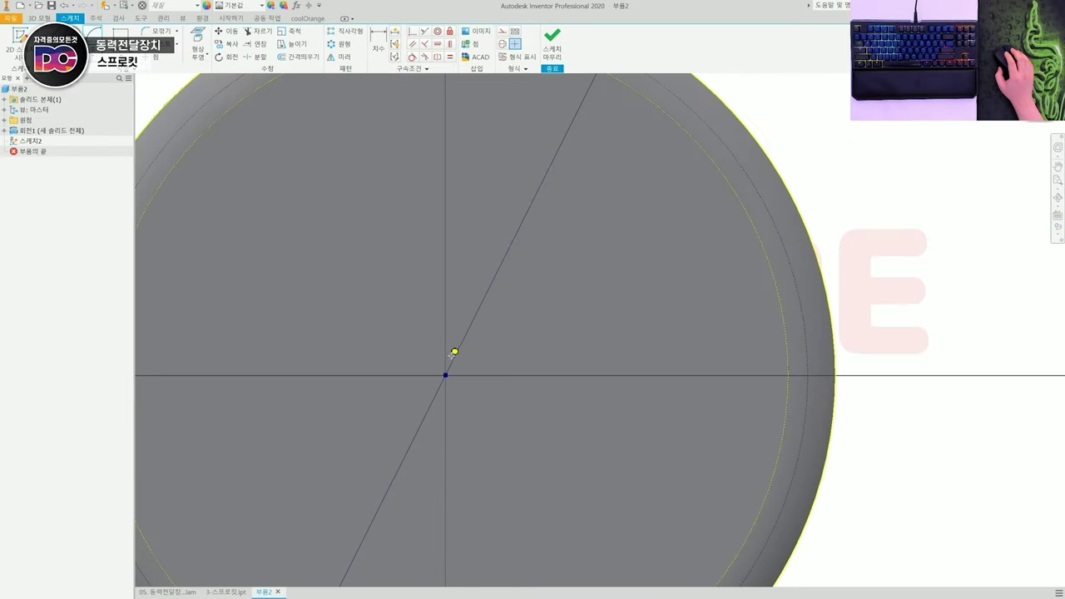
scroll(446, 375, down, 4)
scroll(411, 311, up, 6)
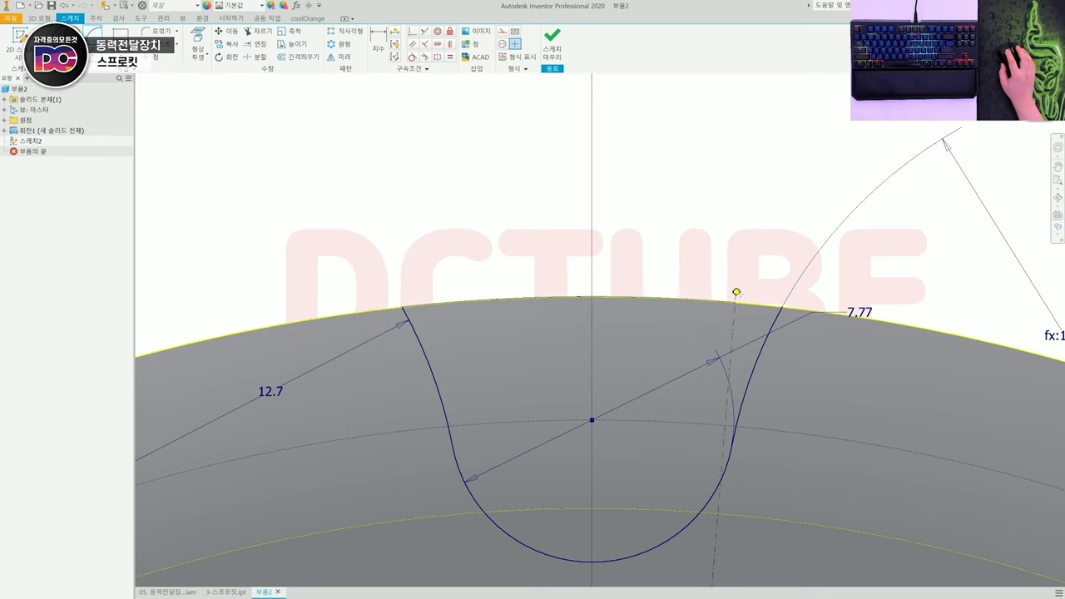
click(781, 307)
scroll(640, 382, down, 2)
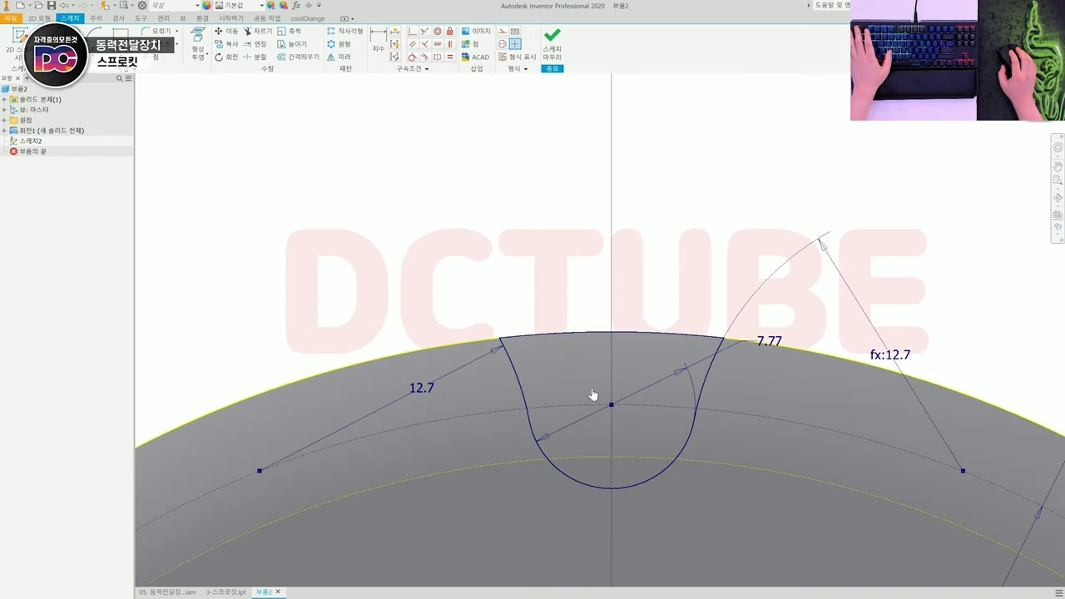
Step: Try to extrude the single closed tooth-gap profile
shift+middle_drag(592, 394, 608, 352)
scroll(664, 410, up, 3)
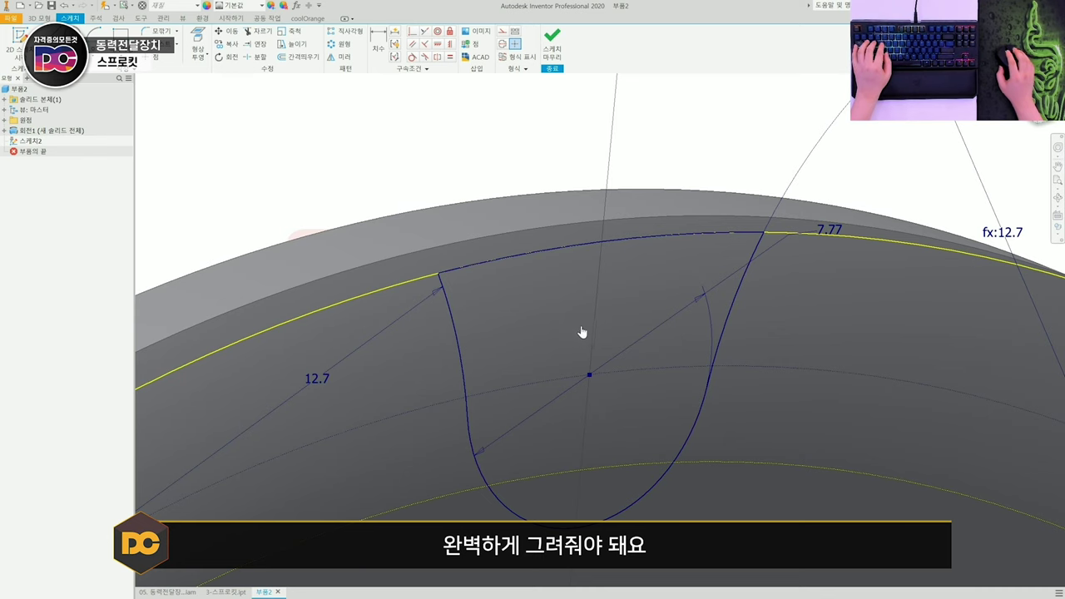
scroll(582, 331, down, 2)
key(e)
click(637, 358)
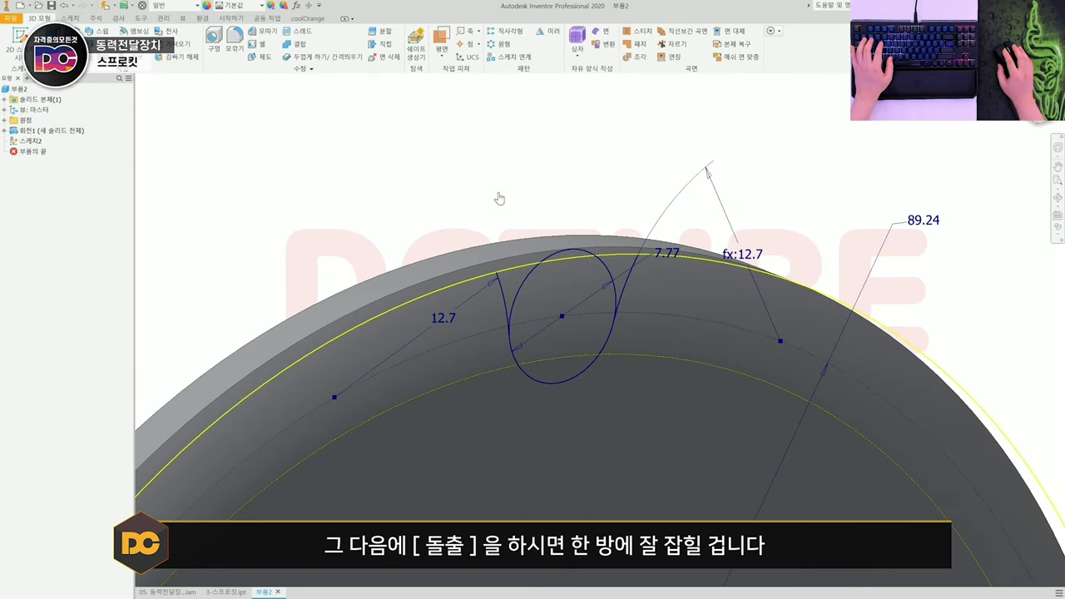
key(Escape)
Step: Start an extrusion using the circle region and both side regions of the tooth gap as its three profiles
key(e)
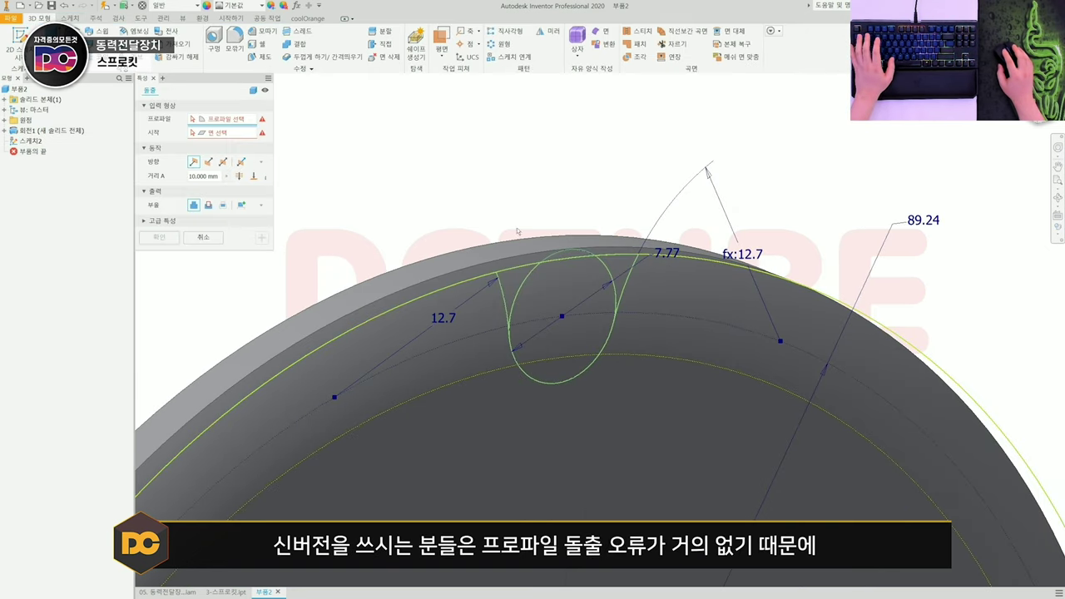
click(514, 286)
click(599, 282)
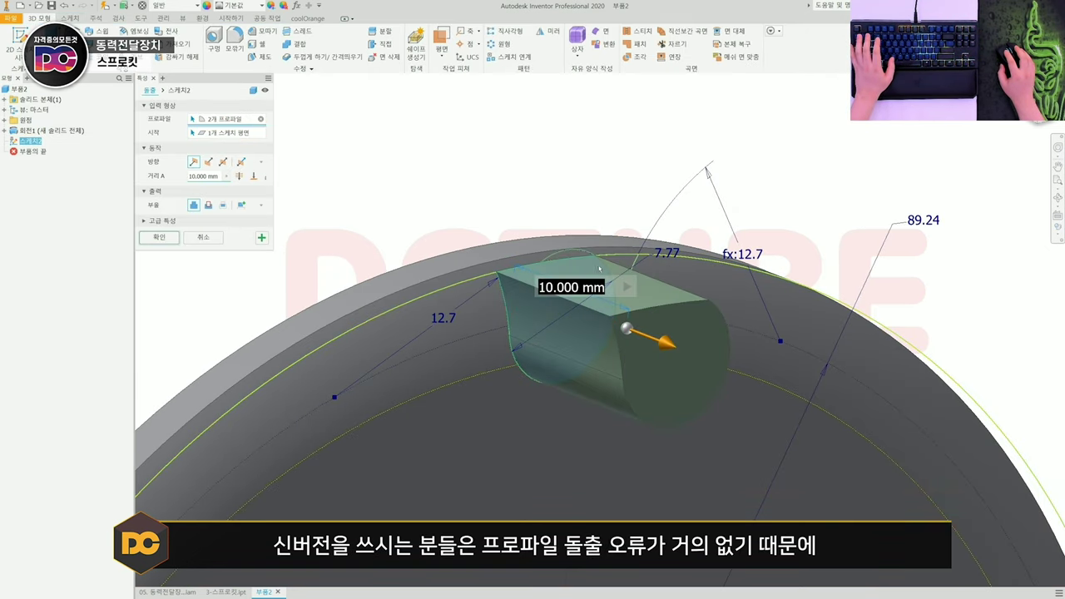
click(619, 265)
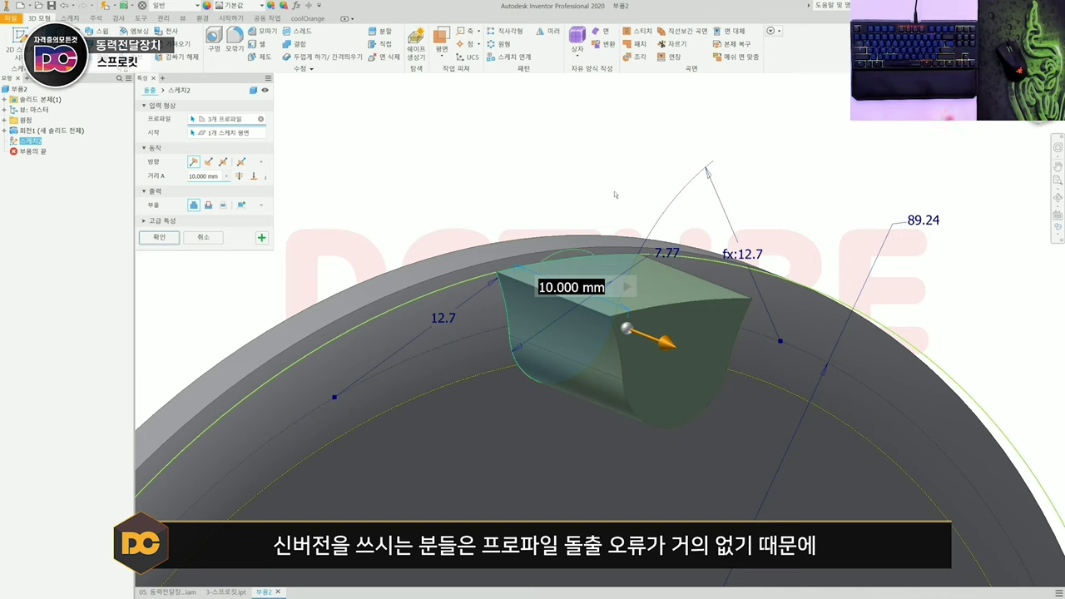